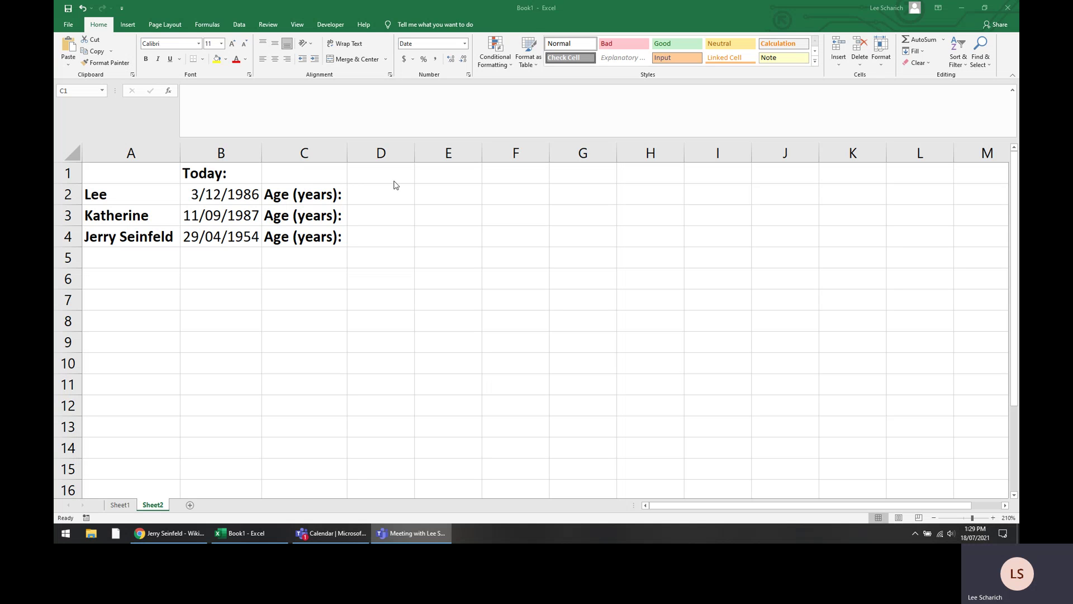
Step: Review the names in A2:A4 and the dates of birth in B2:B4
{"action": "left_click", "coordinate": [190, 190]}
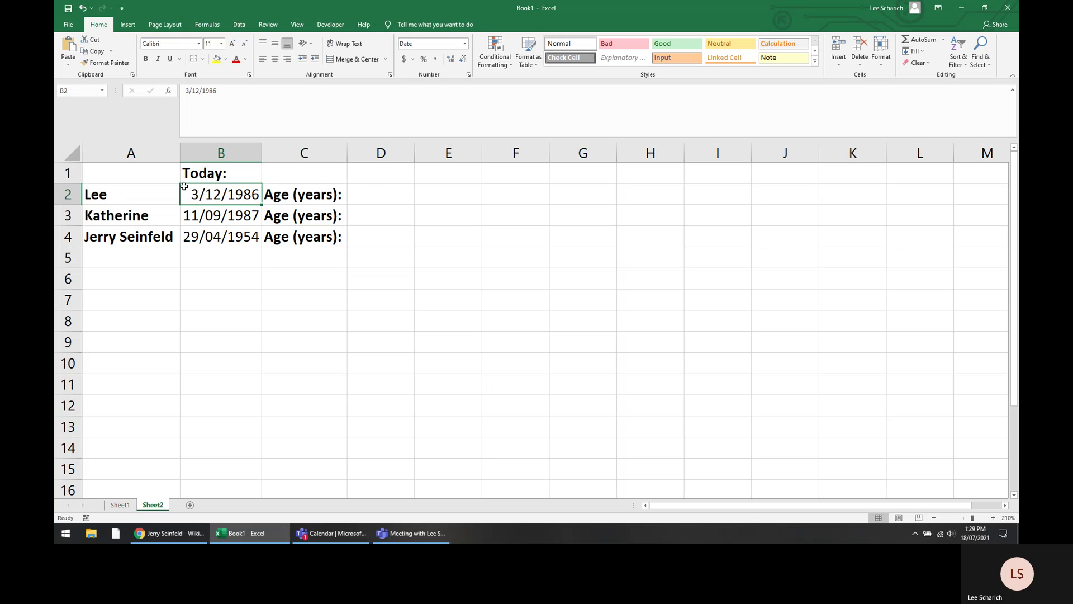
{"action": "left_click", "coordinate": [127, 197]}
{"action": "left_click_drag", "start_coordinate": [121, 241], "coordinate": [127, 196]}
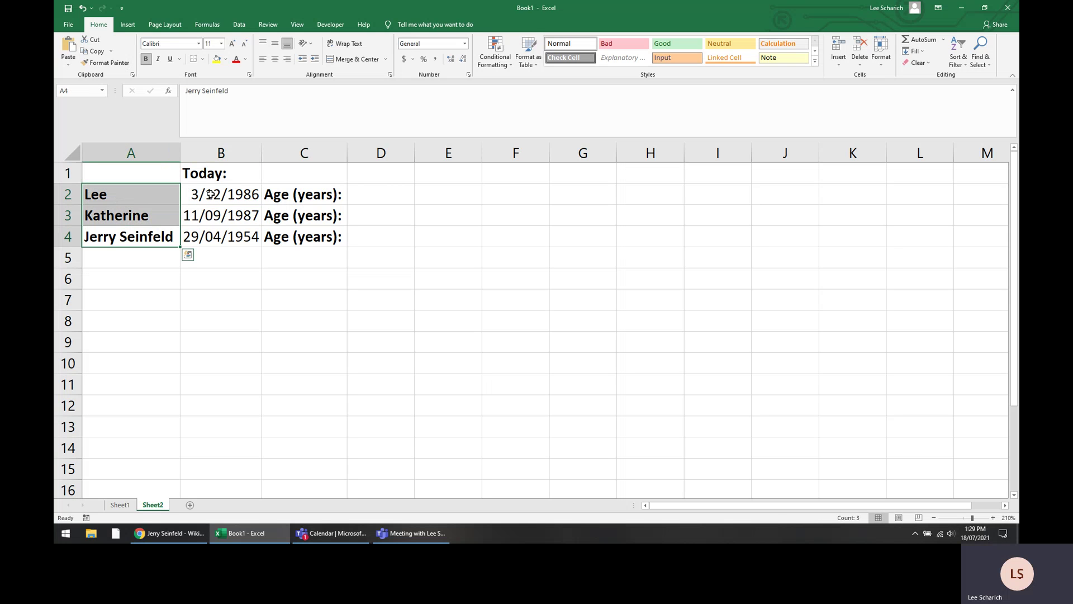
{"action": "left_click_drag", "start_coordinate": [211, 194], "coordinate": [215, 237]}
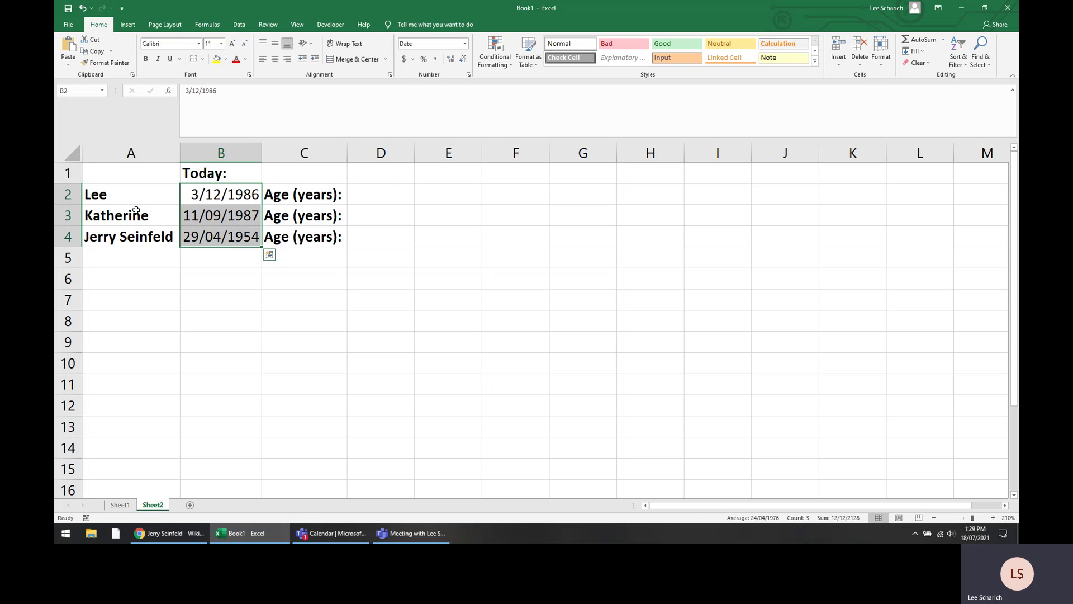
{"action": "left_click", "coordinate": [232, 217]}
{"action": "left_click", "coordinate": [219, 238]}
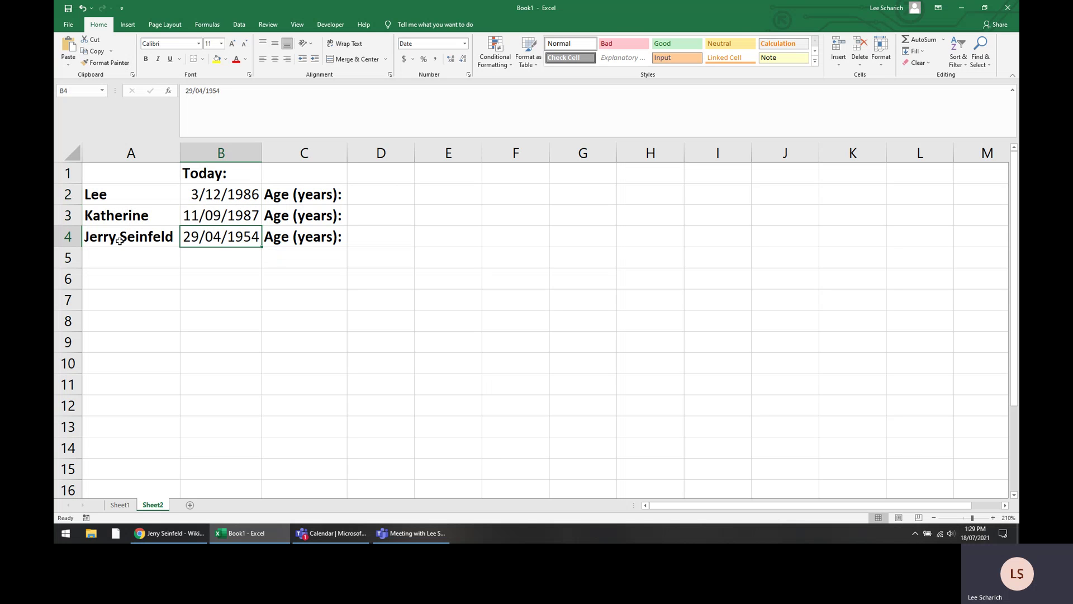
Step: Enter 18/07/2021 as a fixed date in cell C1 beside the Today label
{"action": "left_click", "coordinate": [286, 178]}
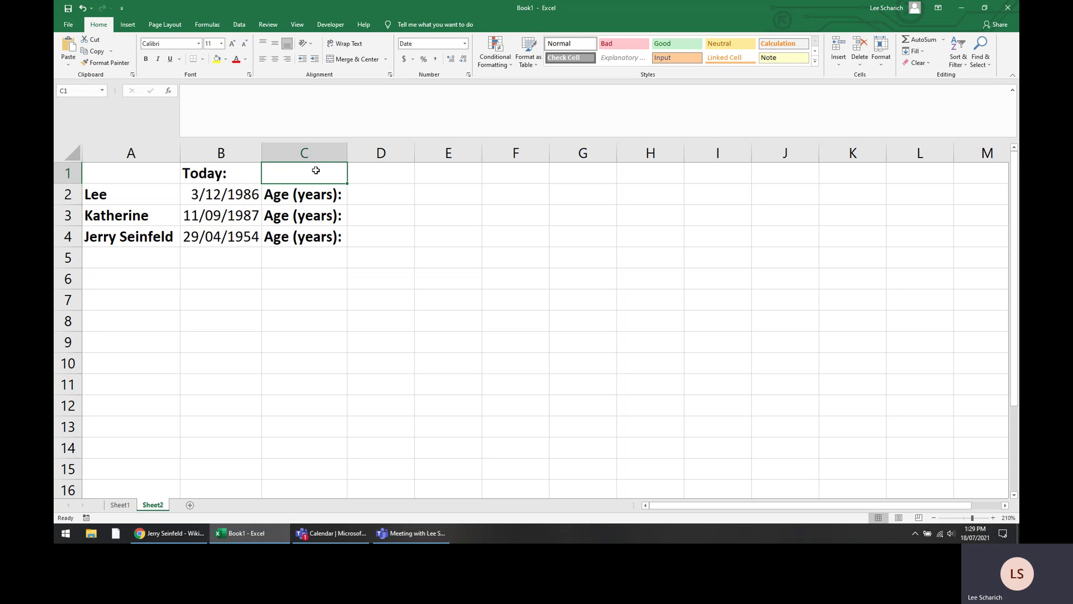
{"action": "type", "text": "18/"}
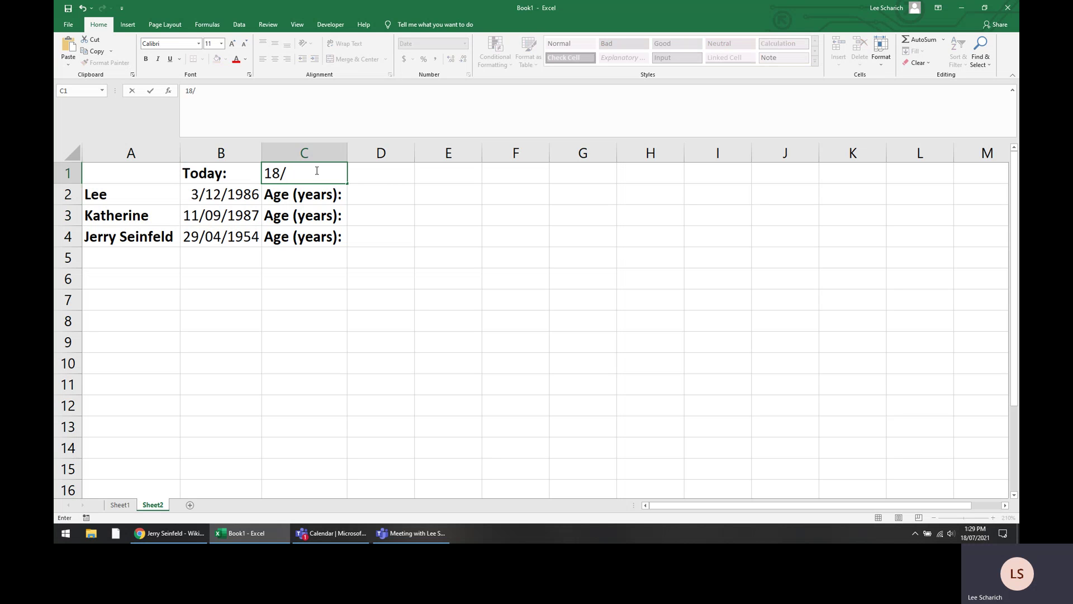
{"action": "type", "text": "07/2021"}
{"action": "key", "text": "Return"}
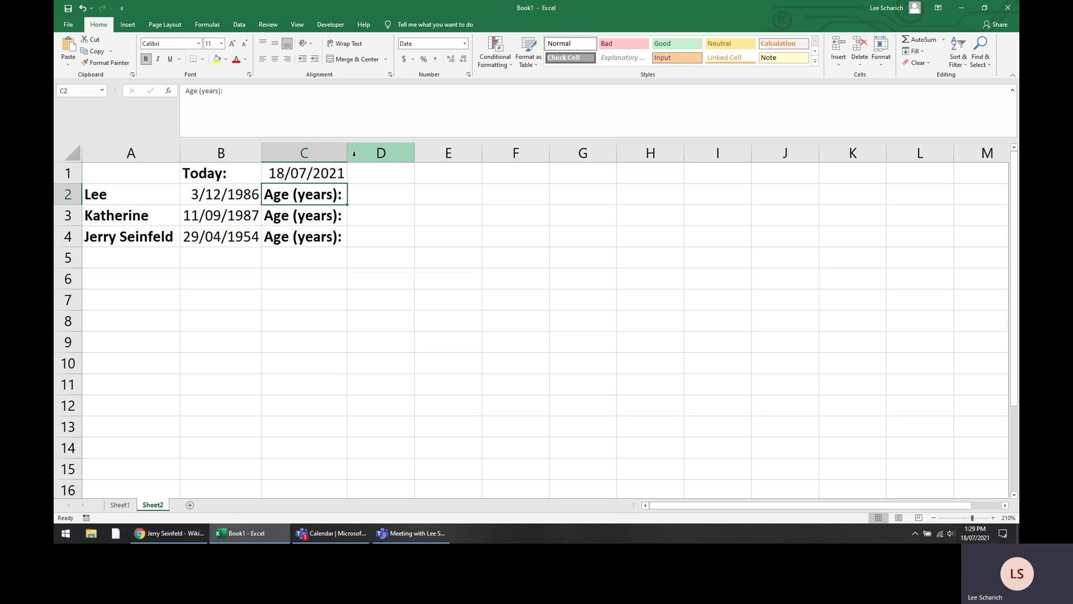
Step: Replace the fixed date in cell C1 with the formula =TODAY()
{"action": "key", "text": "Up"}
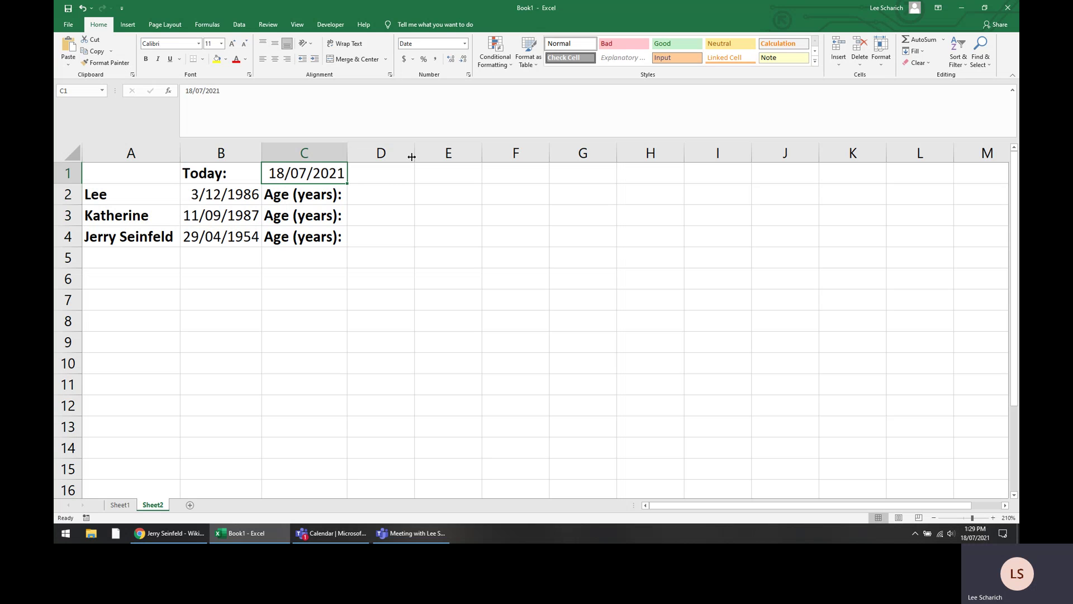
{"action": "key", "text": "Delete"}
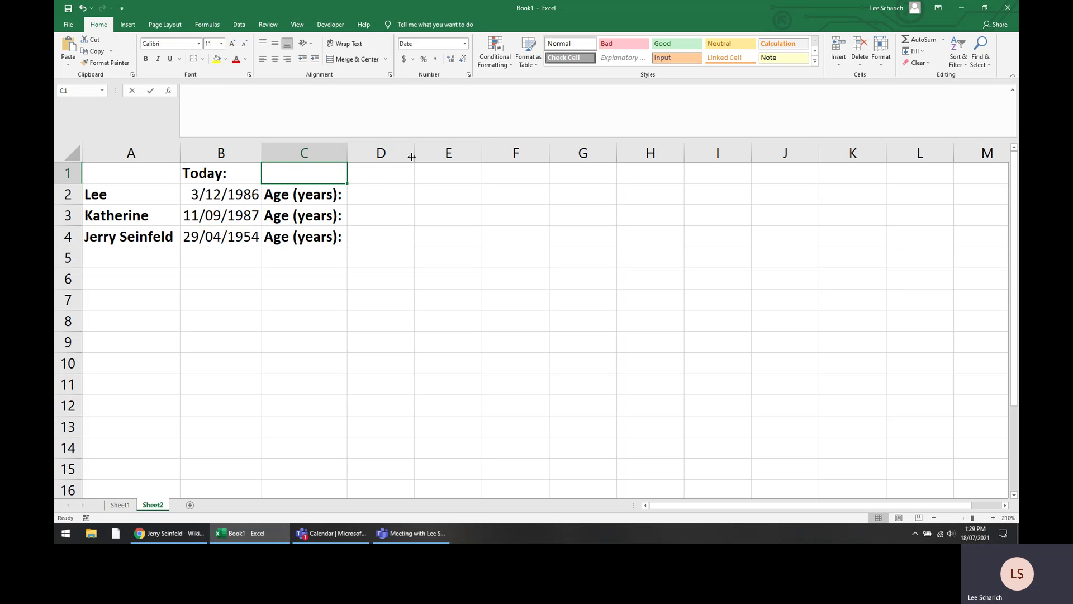
{"action": "type", "text": "=today"}
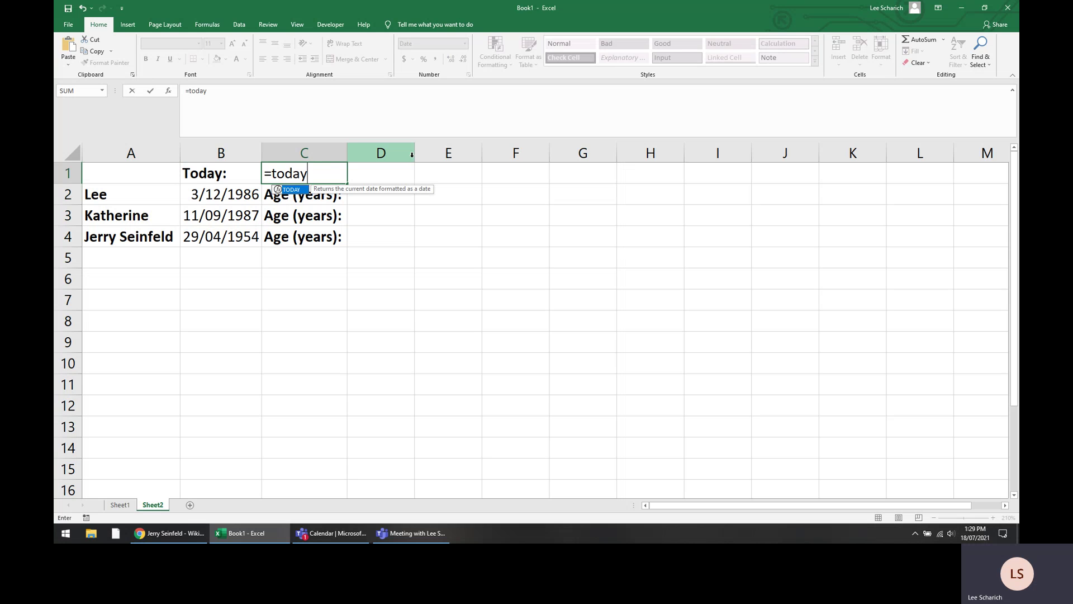
{"action": "type", "text": "()"}
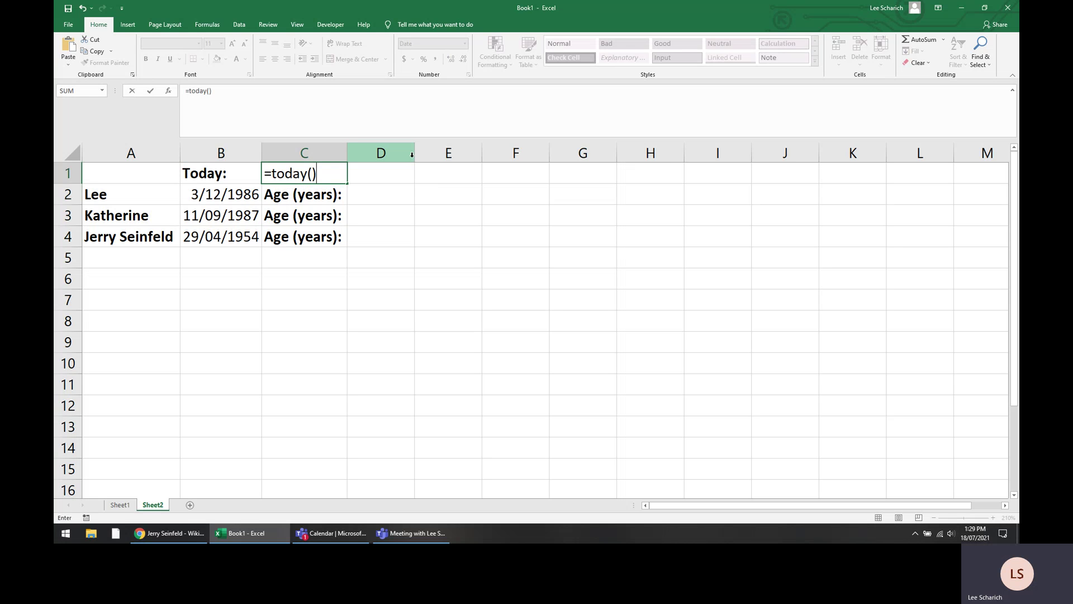
{"action": "key", "text": "Return"}
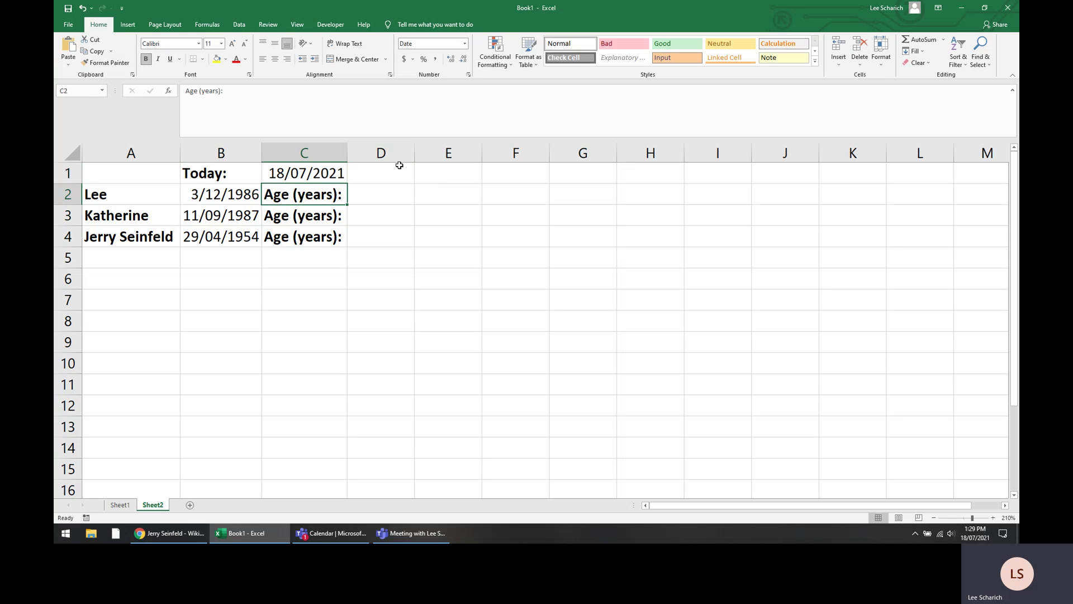
{"action": "left_click", "coordinate": [314, 174]}
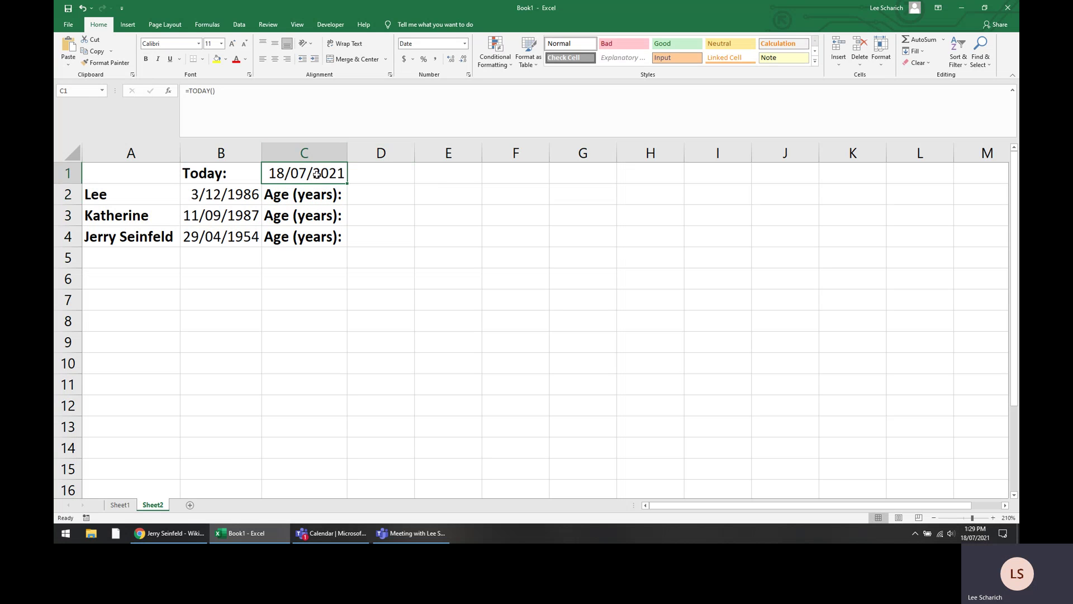
Step: Enter the formula =C1-B2 in cell D2 to subtract the first person's date of birth from today's date
{"action": "left_click", "coordinate": [377, 197]}
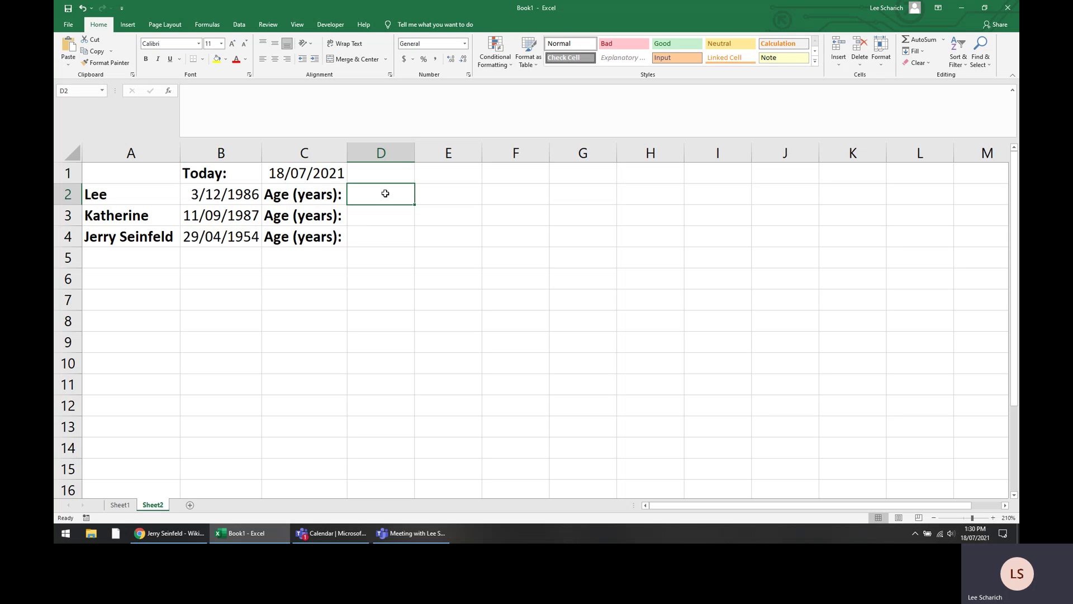
{"action": "type", "text": "="}
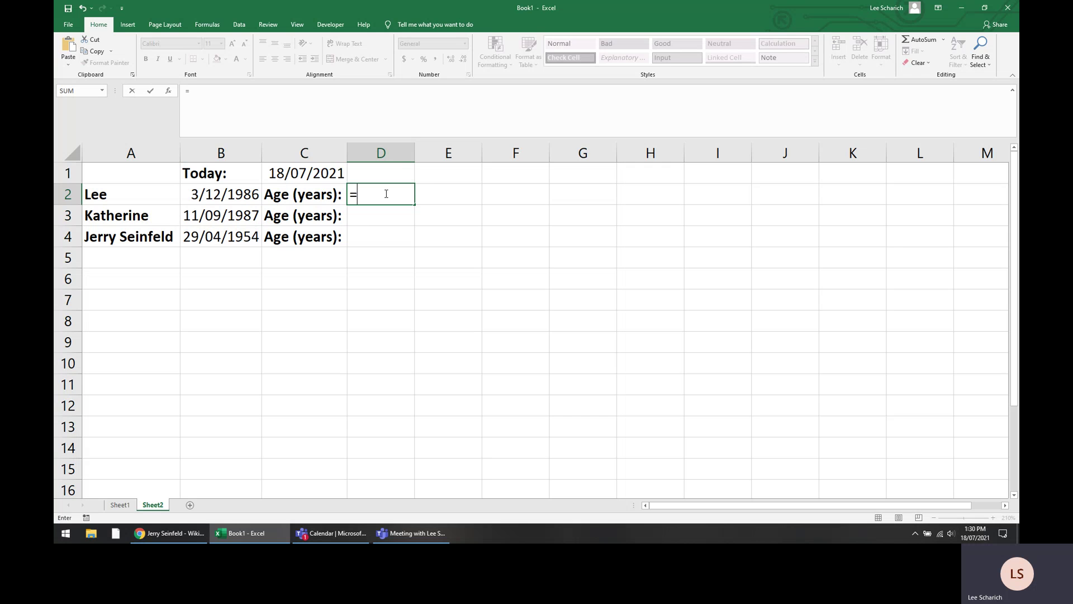
{"action": "key", "text": "Up"}
{"action": "key", "text": "Left"}
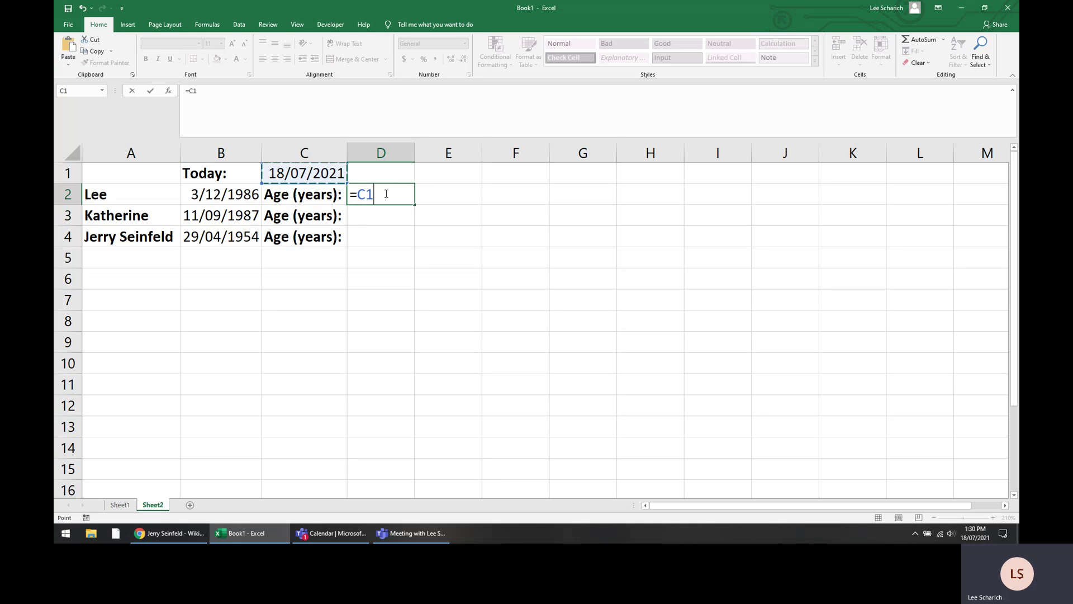
{"action": "type", "text": "-"}
{"action": "key", "text": "Down"}
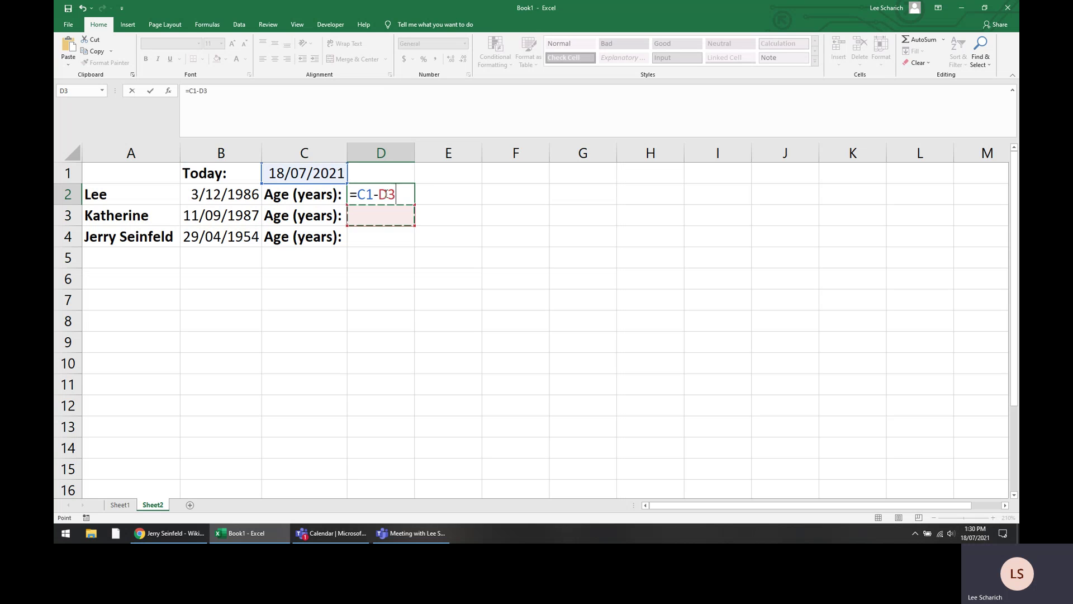
{"action": "key", "text": "Up"}
{"action": "key", "text": "Left"}
{"action": "key", "text": "Left"}
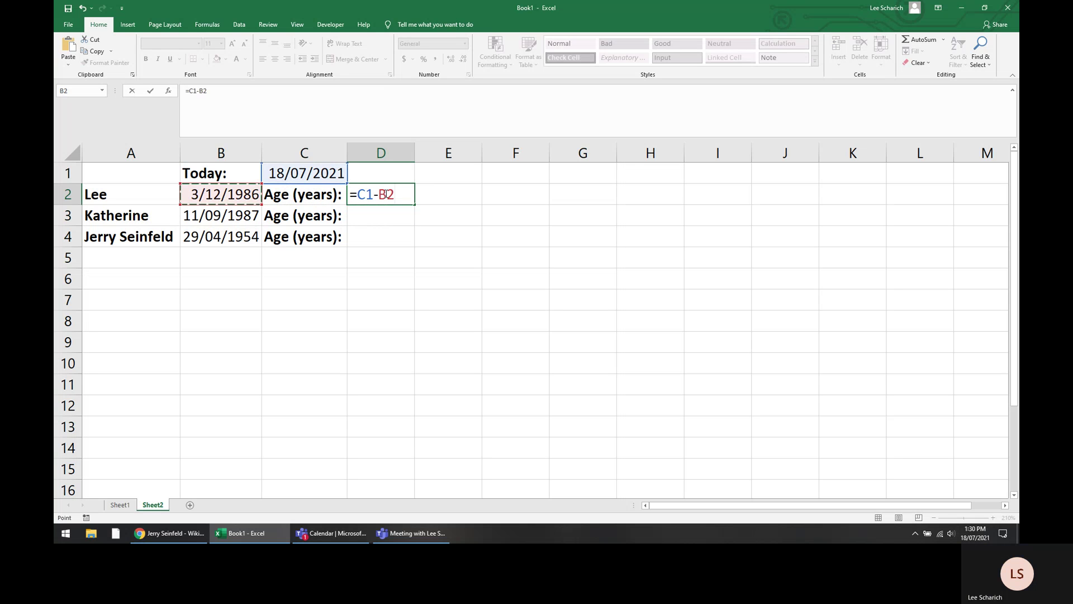
{"action": "type", "text": ")"}
{"action": "key", "text": "BackSpace"}
{"action": "key", "text": "Return"}
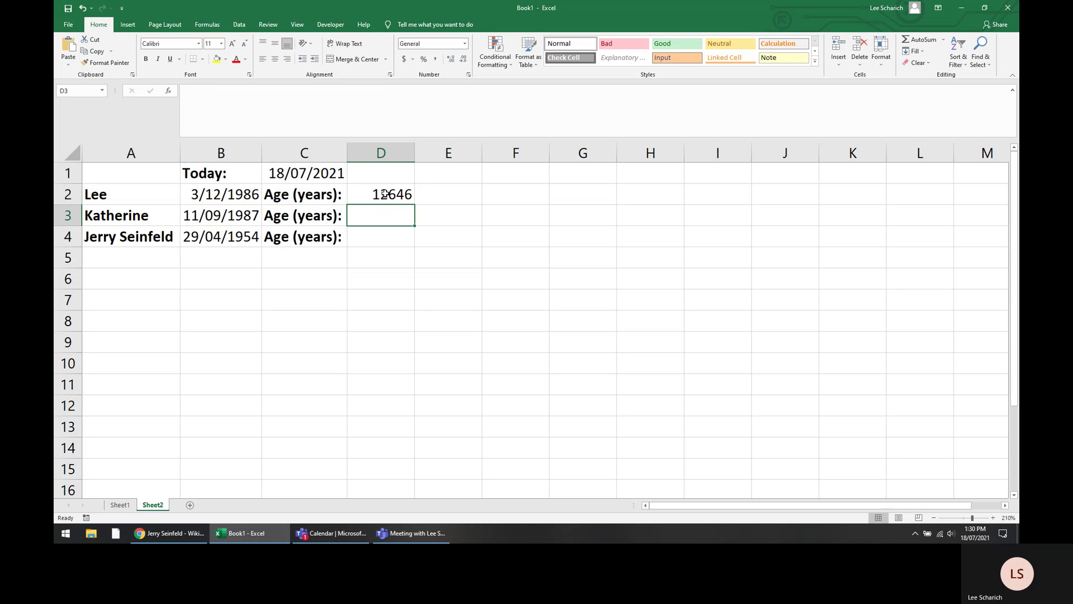
Step: Extend the formula in D2 with a division by 365, making it =C1-B2/365
{"action": "left_click", "coordinate": [380, 193]}
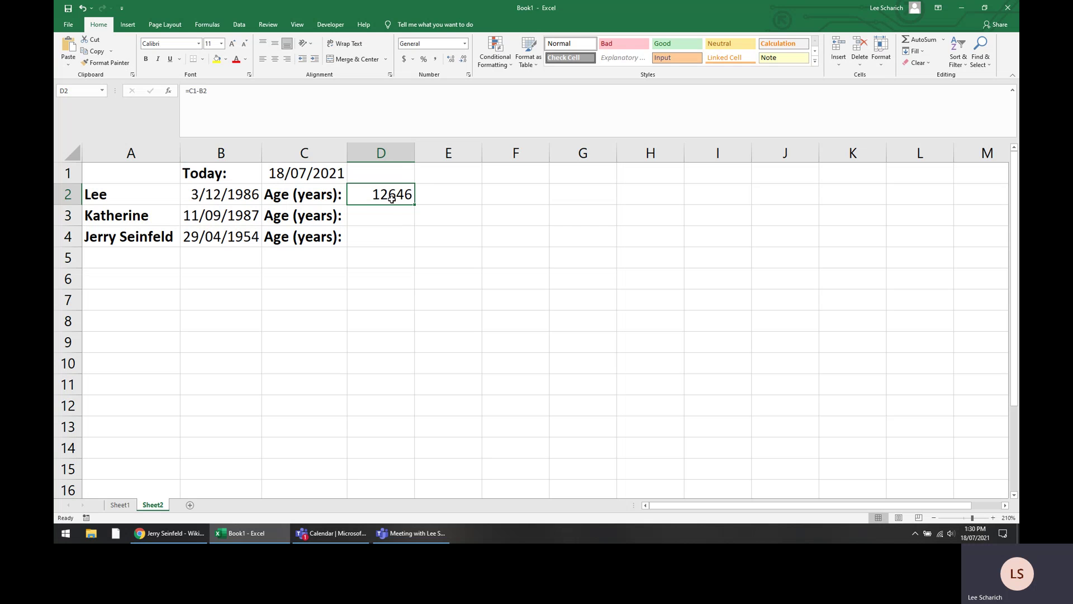
{"action": "left_click", "coordinate": [214, 90]}
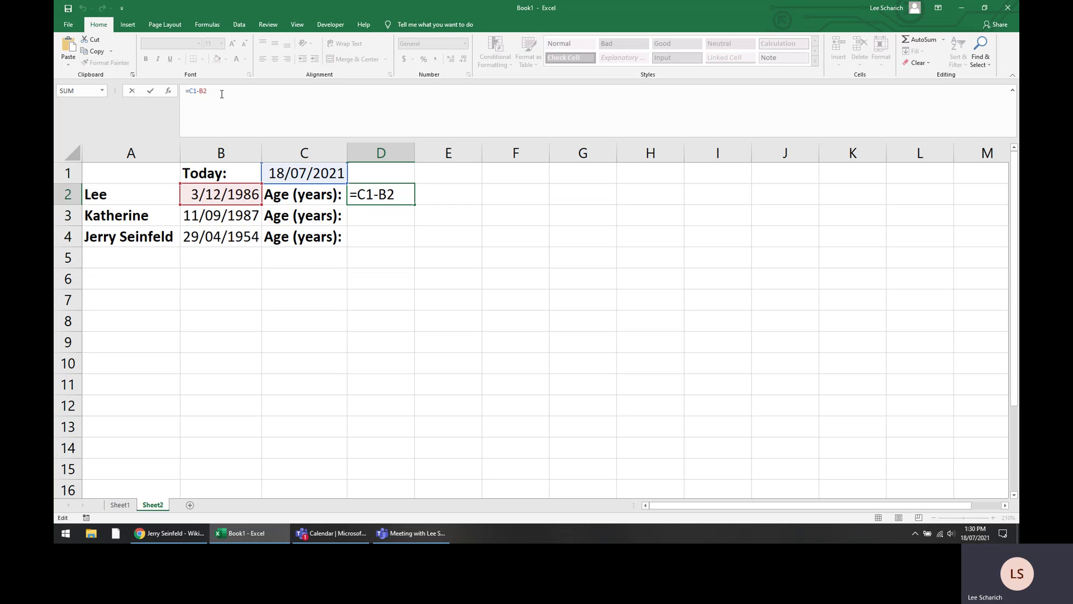
{"action": "type", "text": "/365"}
{"action": "key", "text": "Return"}
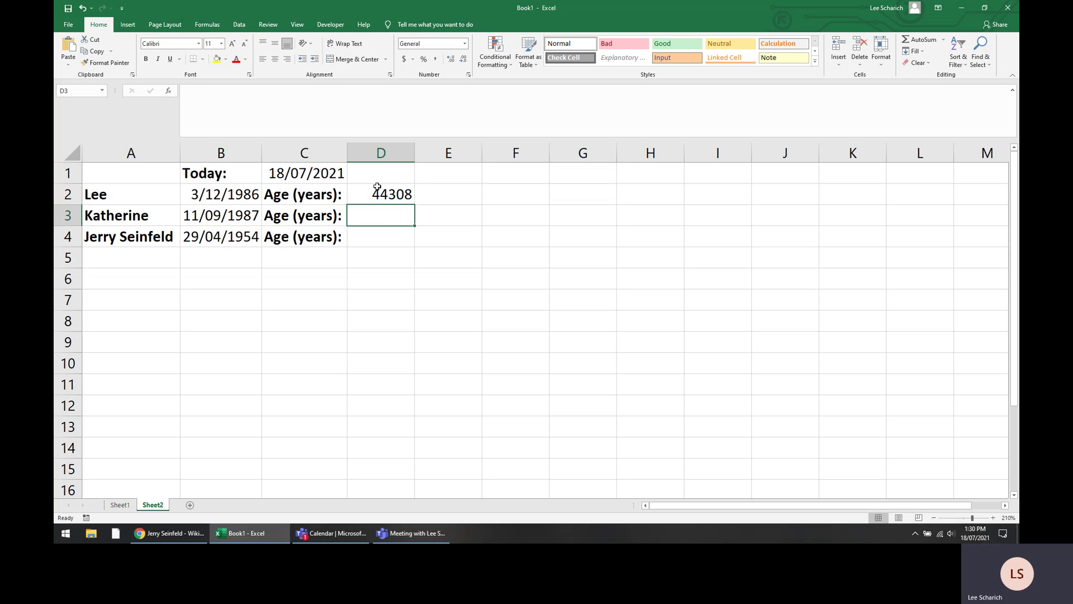
Step: Enclose the subtraction in D2 in parentheses so the formula reads =(C1-B2)/365
{"action": "left_click", "coordinate": [377, 191]}
{"action": "left_click", "coordinate": [207, 90]}
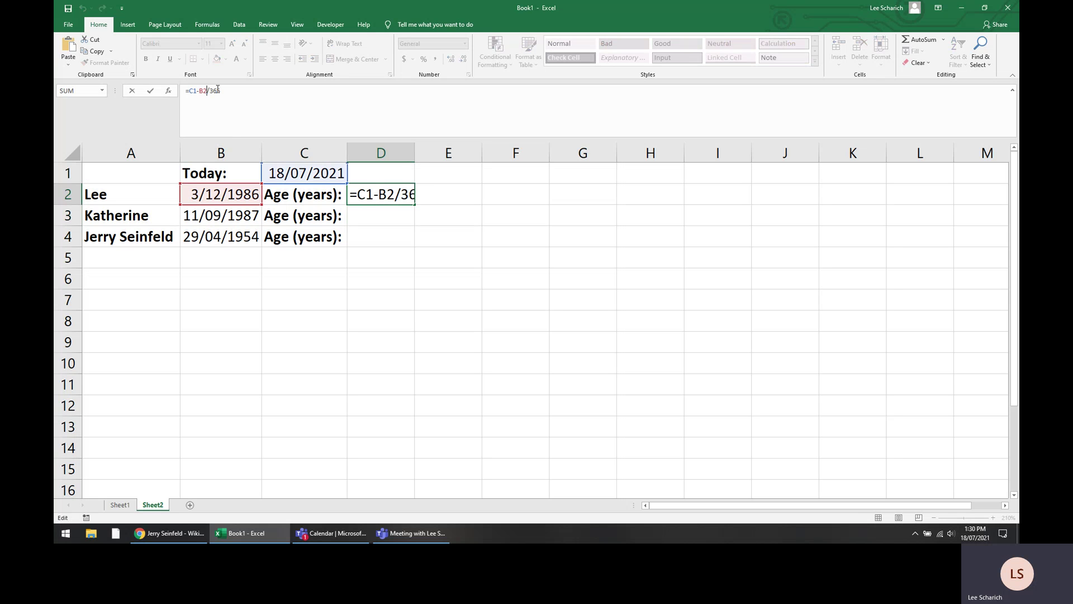
{"action": "type", "text": ")"}
{"action": "key", "text": "Left"}
{"action": "key", "text": "Left"}
{"action": "key", "text": "Left"}
{"action": "key", "text": "Left"}
{"action": "key", "text": "Left"}
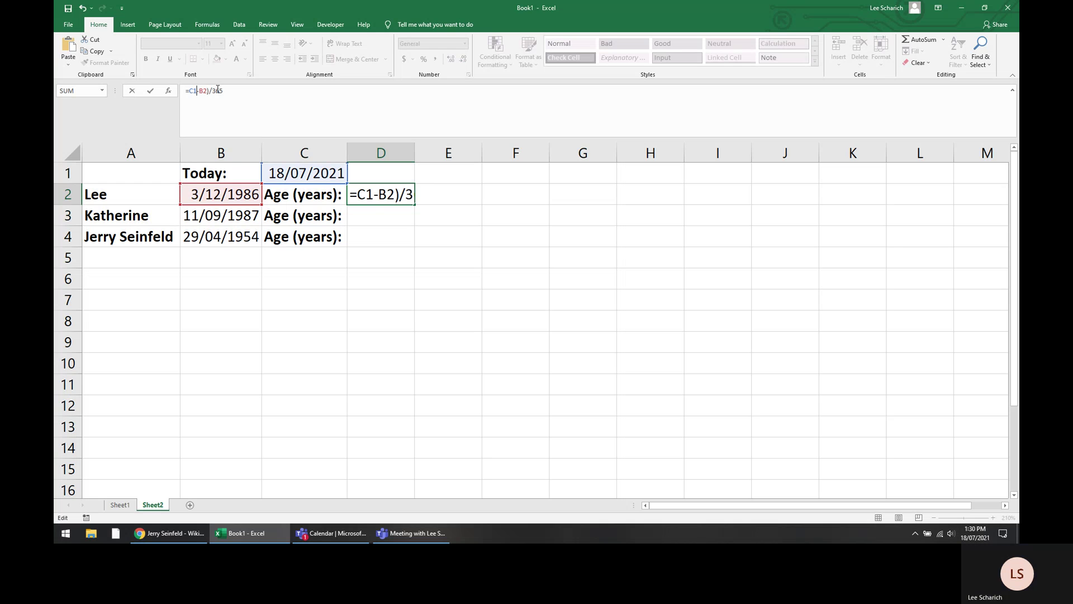
{"action": "type", "text": "("}
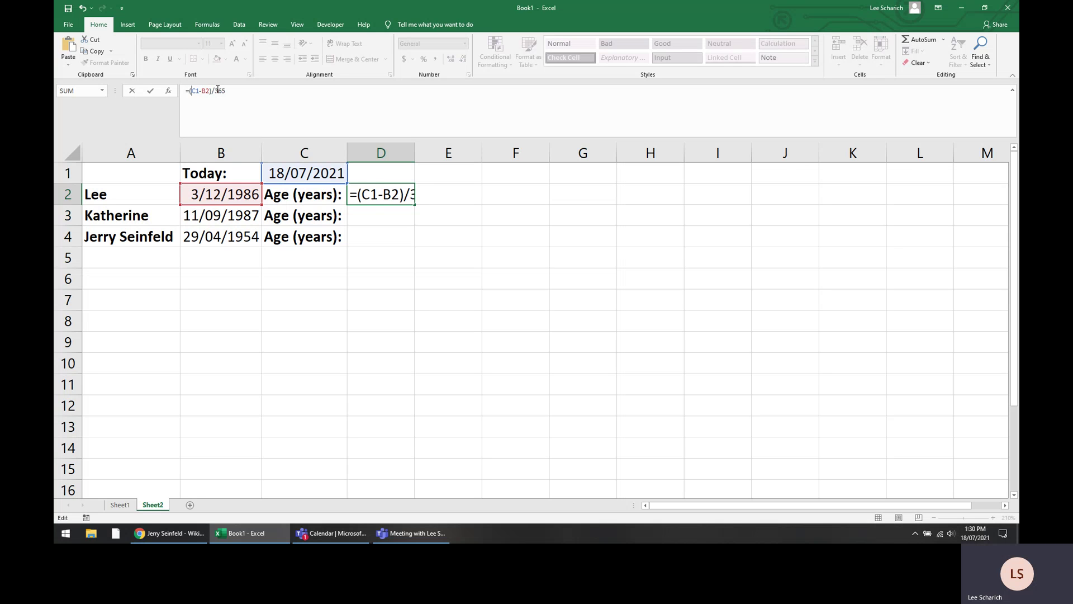
{"action": "key", "text": "Return"}
Step: Format the age in cell D2 to show one decimal place
{"action": "left_click", "coordinate": [390, 195]}
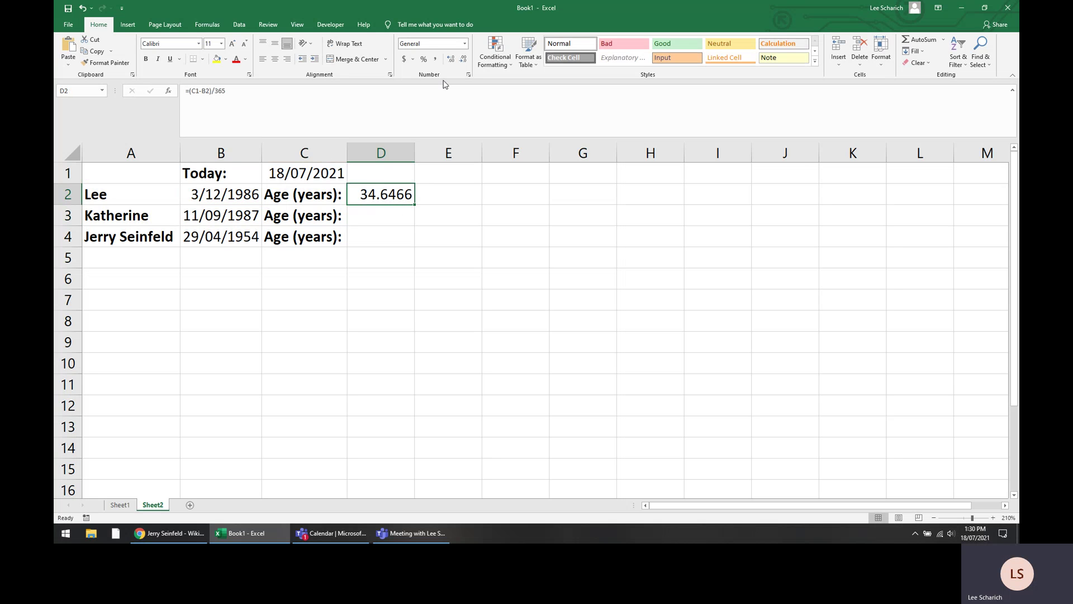
{"action": "left_click", "coordinate": [451, 59]}
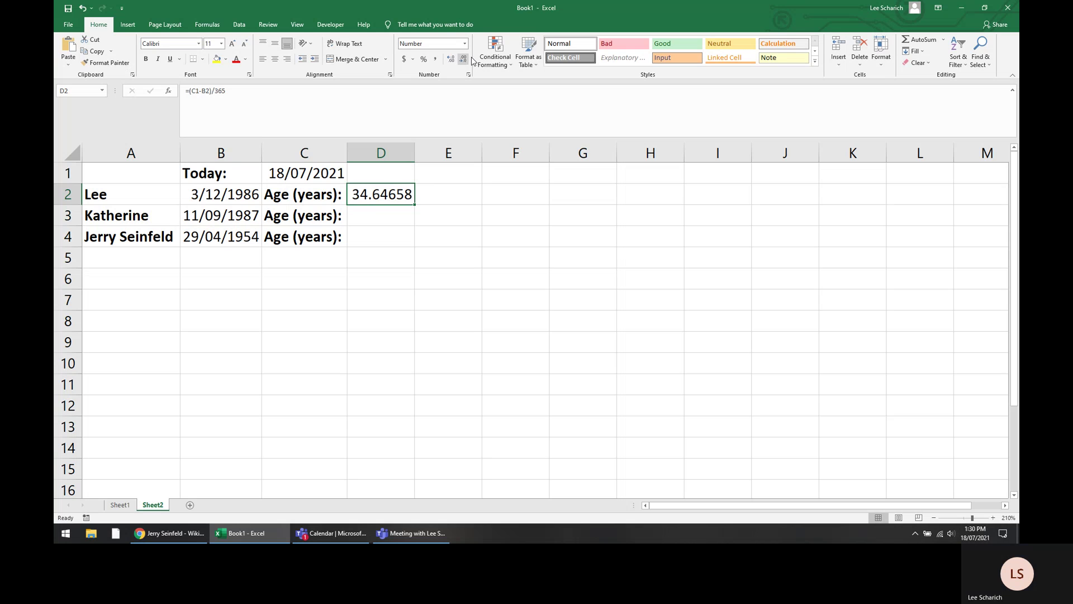
{"action": "left_click", "coordinate": [462, 59]}
{"action": "left_click", "coordinate": [463, 59]}
{"action": "left_click", "coordinate": [463, 59]}
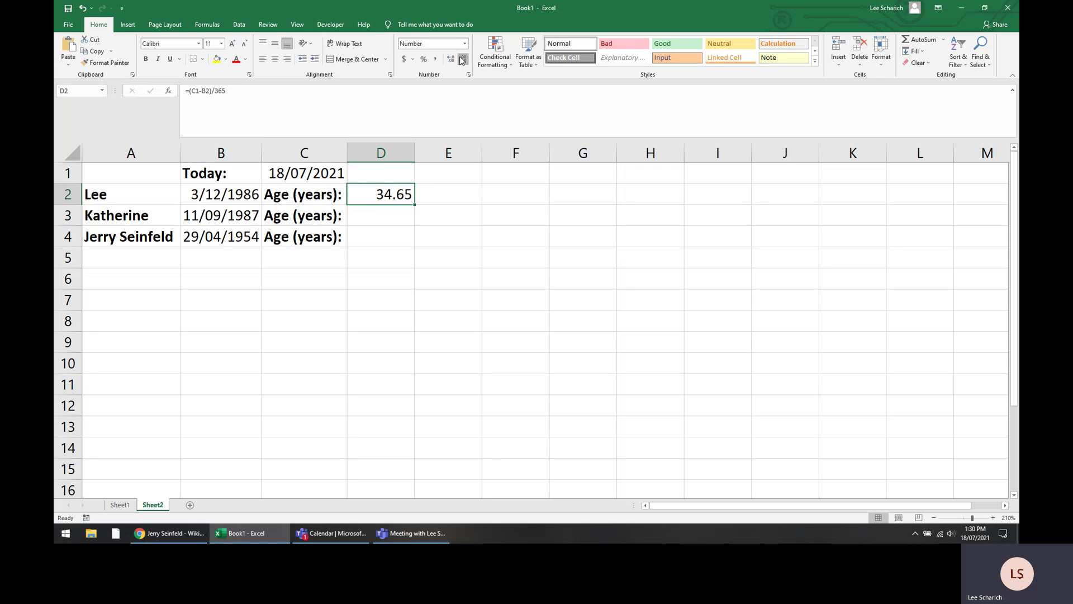
{"action": "left_click", "coordinate": [463, 59]}
Step: Review the references used by the age formula in D2 and fill the formula down through D3:D4
{"action": "mouse_move", "coordinate": [416, 206]}
{"action": "left_mouse_down"}
{"action": "mouse_move", "coordinate": [415, 239]}
{"action": "mouse_move", "coordinate": [408, 194]}
{"action": "left_mouse_up"}
{"action": "left_click", "coordinate": [235, 95]}
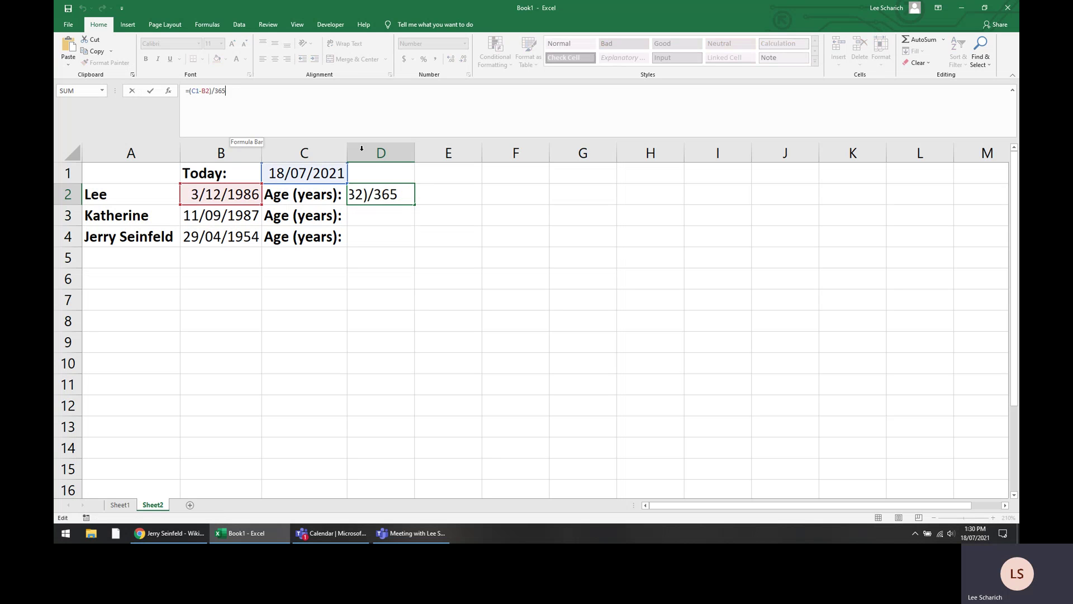
{"action": "left_click", "coordinate": [390, 193]}
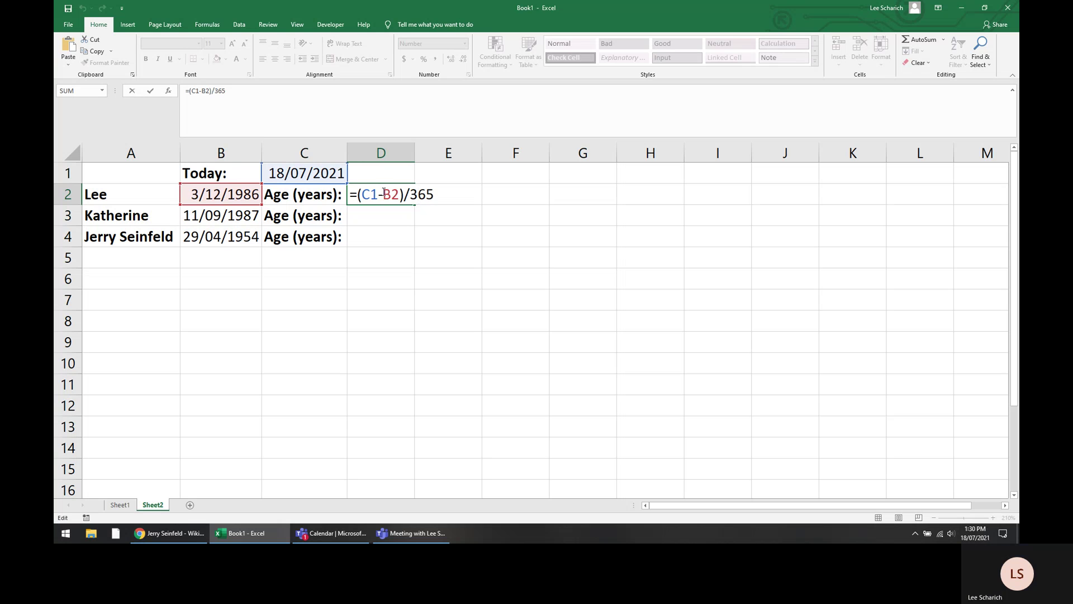
{"action": "key", "text": "Escape"}
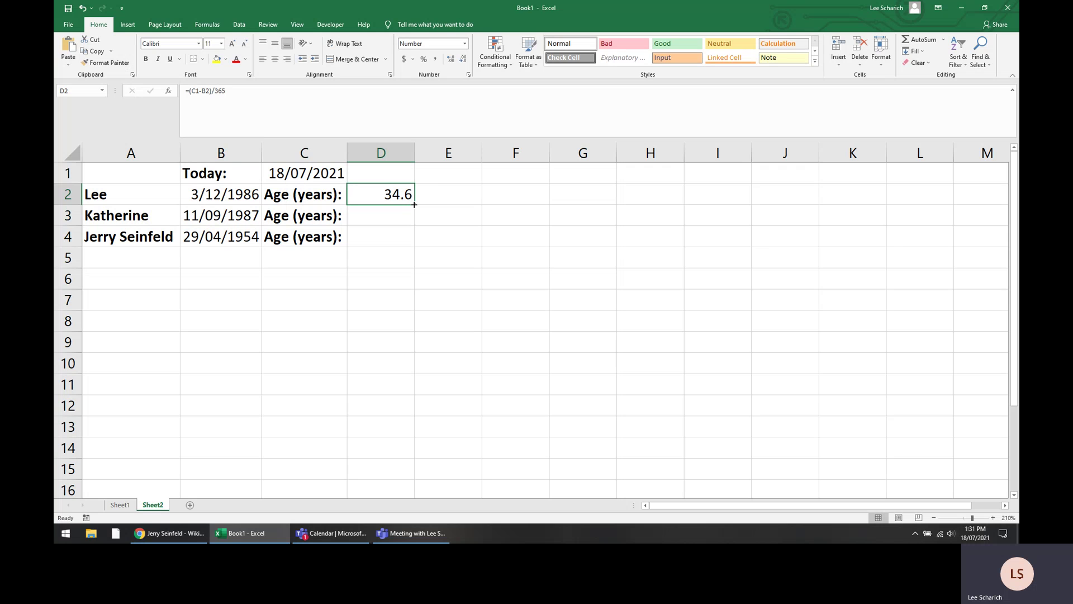
{"action": "left_click_drag", "start_coordinate": [414, 205], "coordinate": [414, 205]}
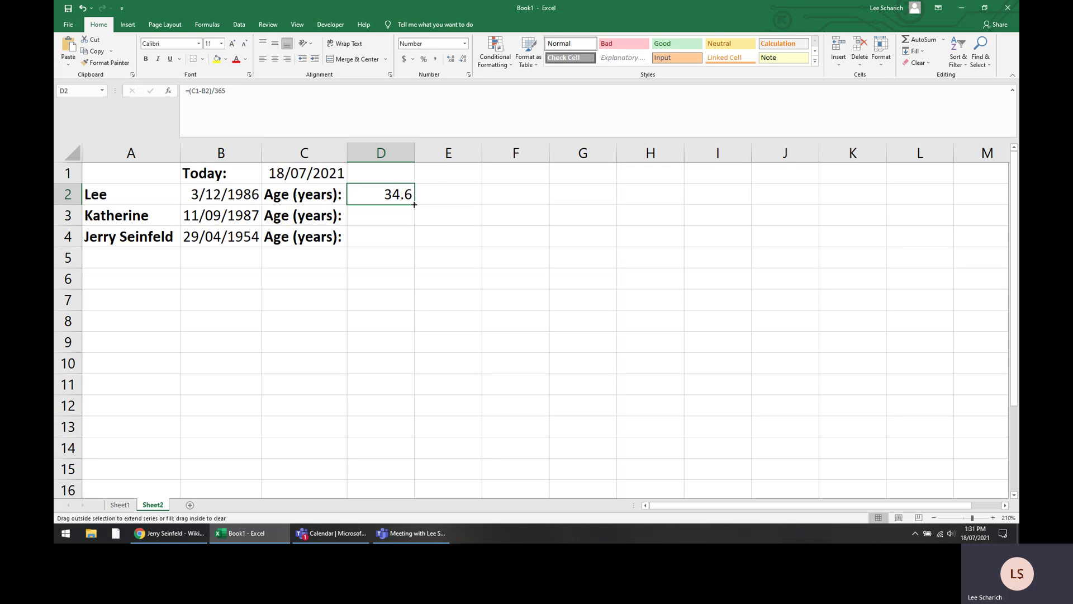
{"action": "double_click", "coordinate": [414, 204]}
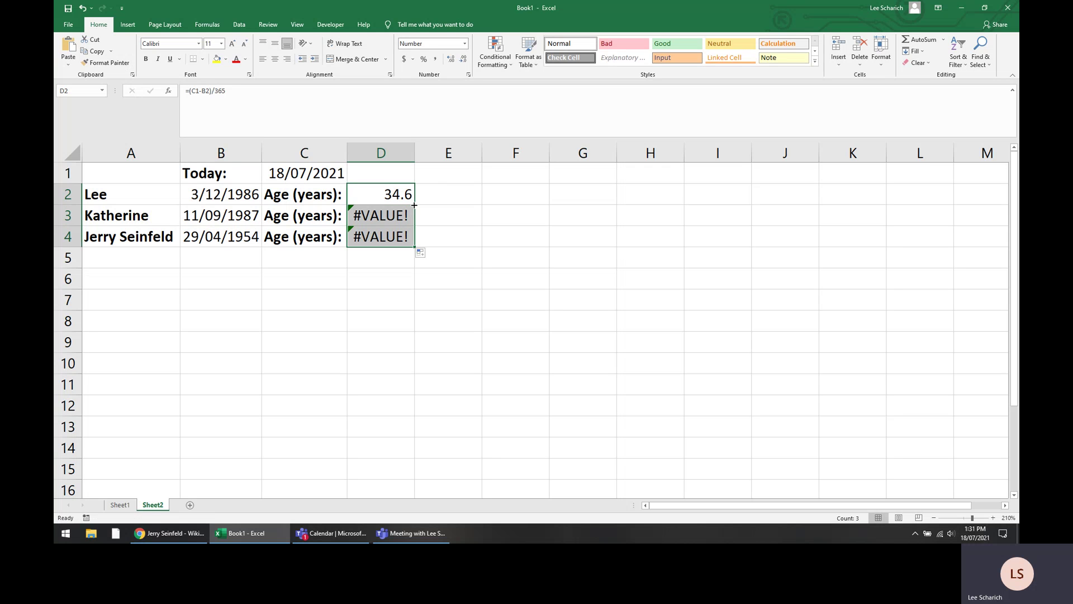
Step: Compare the copied formulas in D3 and D4 with the original formula in D2
{"action": "left_click", "coordinate": [383, 216]}
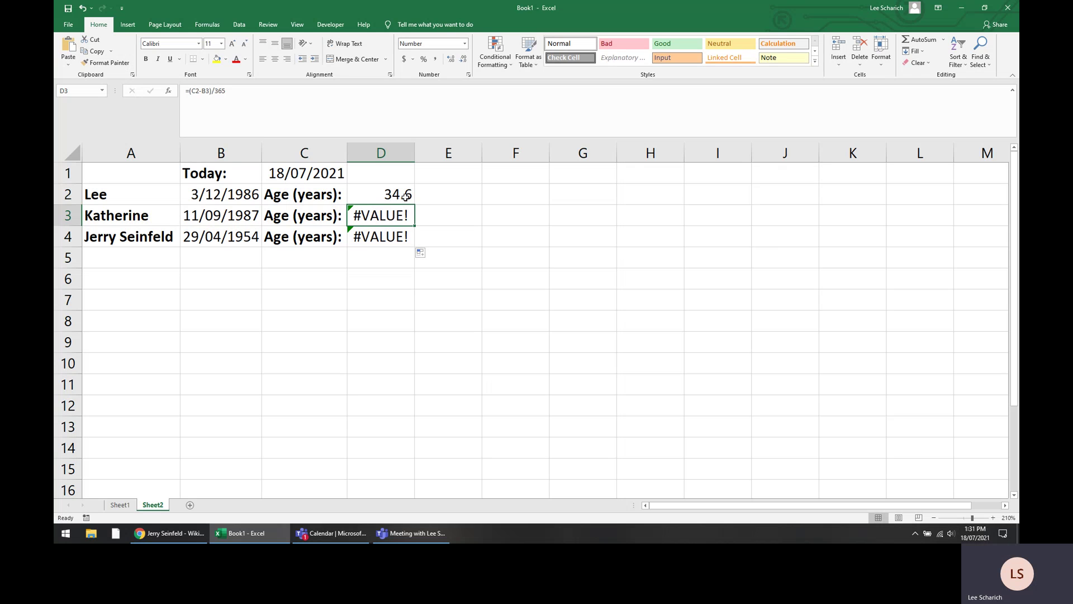
{"action": "left_click", "coordinate": [391, 238]}
{"action": "left_click", "coordinate": [394, 216]}
{"action": "left_click", "coordinate": [385, 242]}
{"action": "left_click", "coordinate": [385, 212]}
{"action": "left_click", "coordinate": [396, 194]}
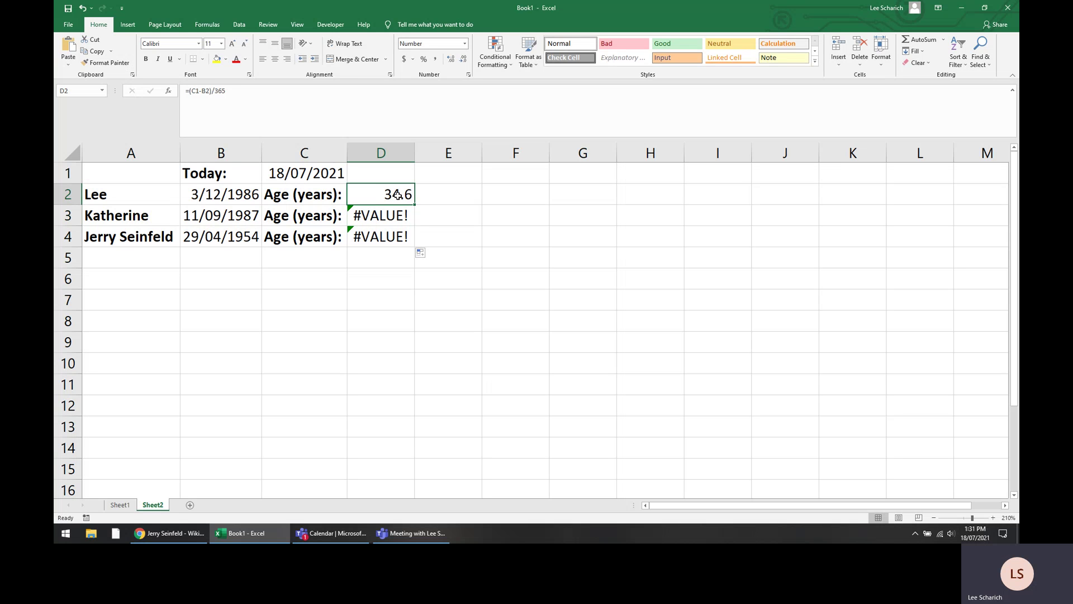
Step: Compare the cell references in the D2 age formula with those in D3
{"action": "left_click", "coordinate": [205, 91]}
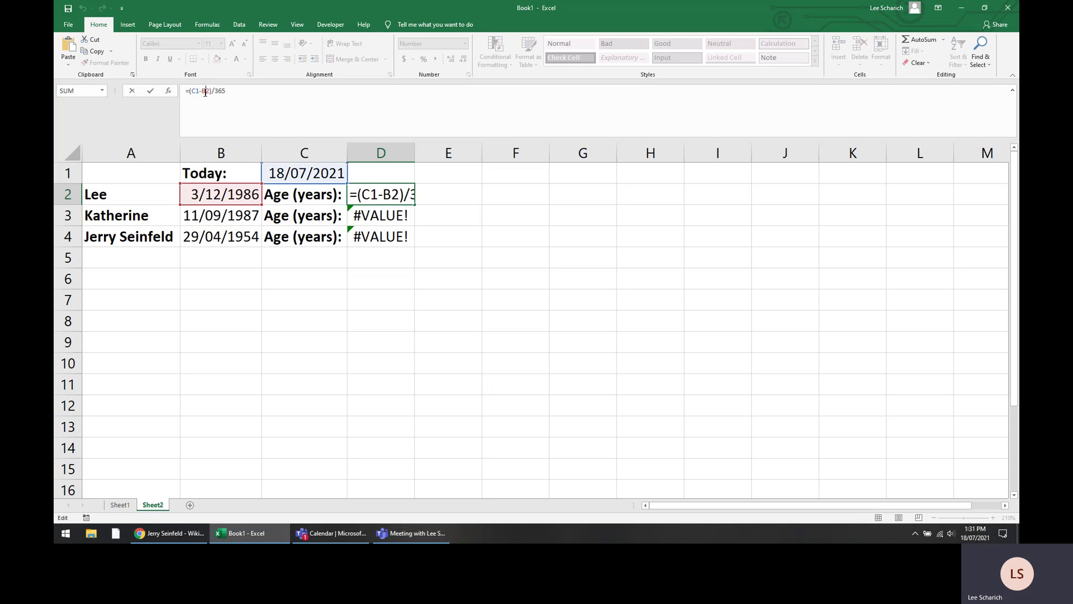
{"action": "left_click", "coordinate": [382, 218]}
{"action": "left_click", "coordinate": [206, 92]}
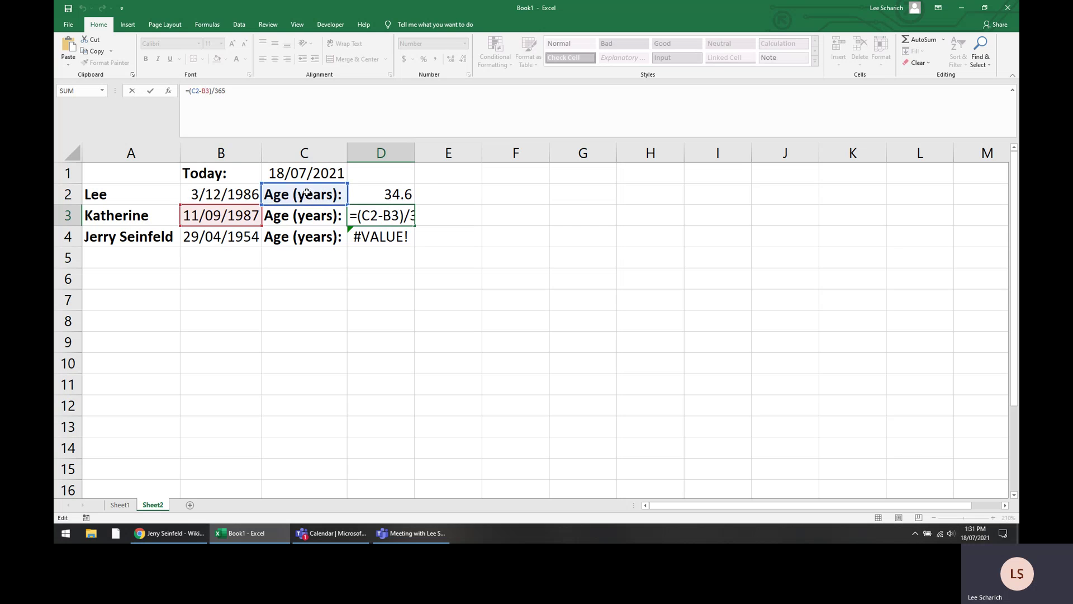
Step: Make the C1 reference in the D2 formula absolute so it reads =($C$1-B2)/365
{"action": "left_click", "coordinate": [384, 192]}
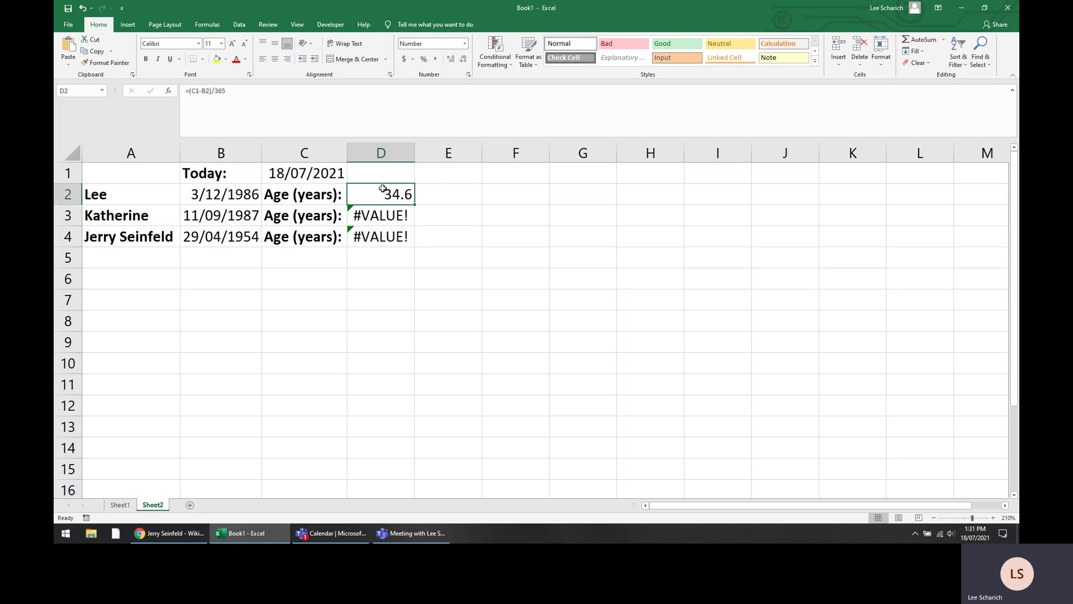
{"action": "left_click", "coordinate": [206, 91]}
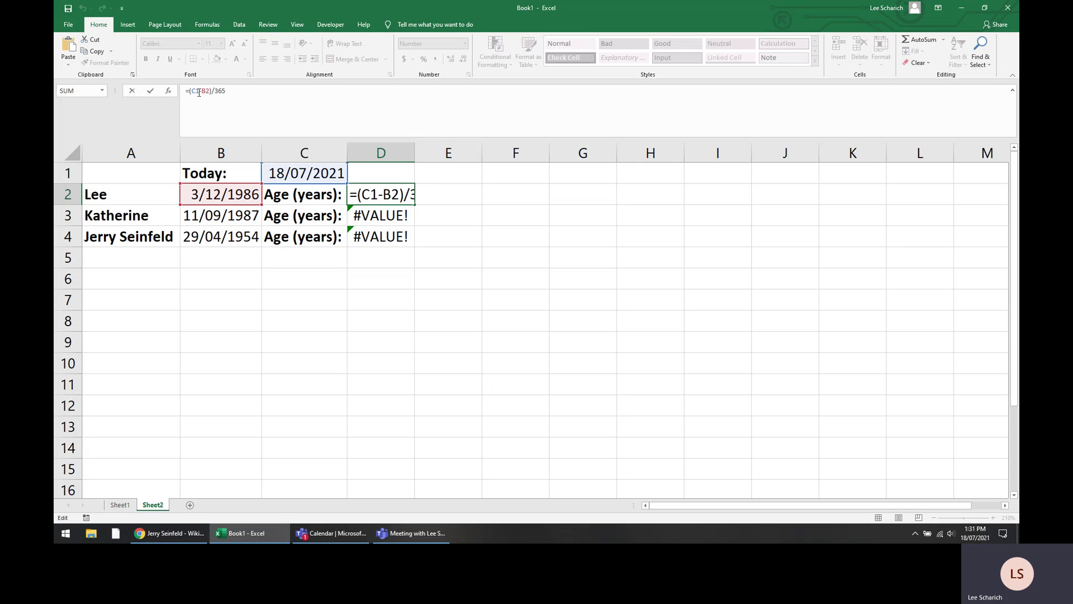
{"action": "left_click", "coordinate": [195, 92]}
{"action": "key", "text": "F4"}
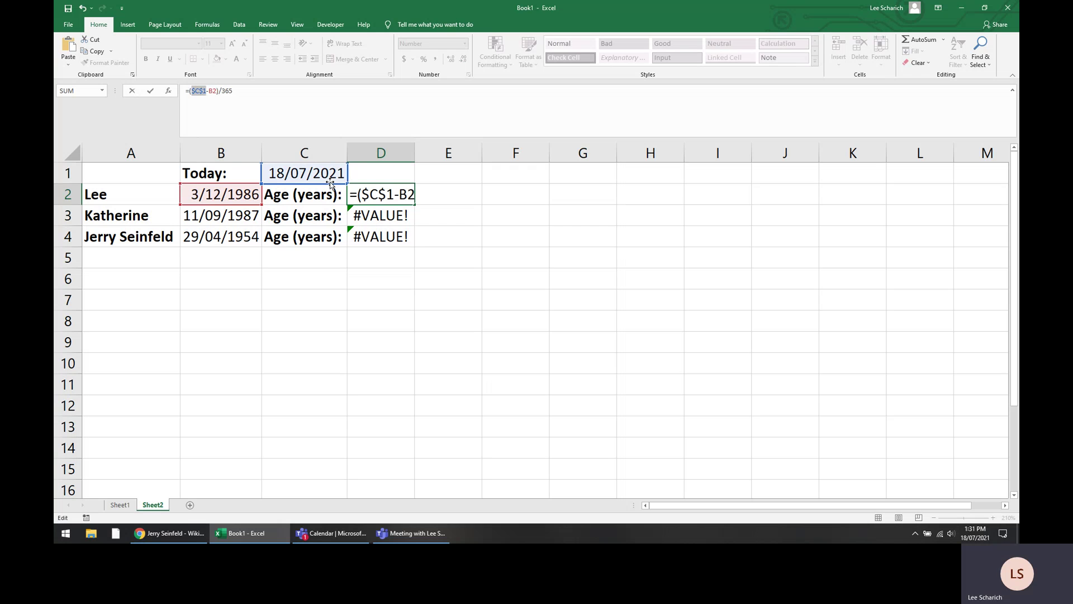
{"action": "key", "text": "Return"}
Step: Fill the corrected age formula from D2 down through D4
{"action": "left_click", "coordinate": [356, 200]}
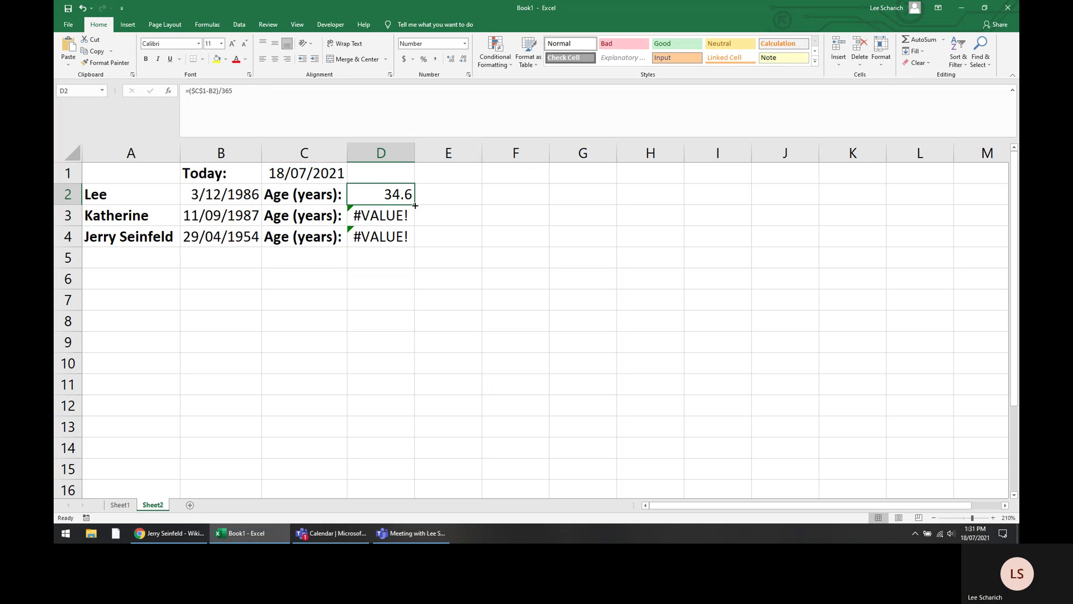
{"action": "double_click", "coordinate": [416, 205]}
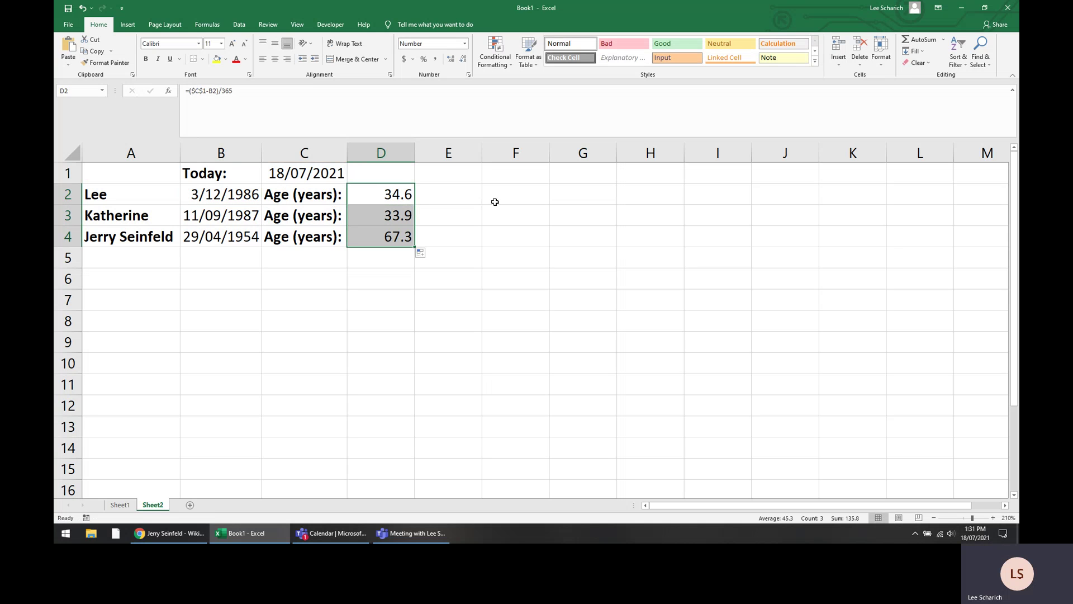
{"action": "left_click", "coordinate": [466, 220]}
Step: Check the references in the age formulas in D4, D3 and D2, and the formula in C1
{"action": "left_click", "coordinate": [385, 255]}
{"action": "left_click", "coordinate": [380, 244]}
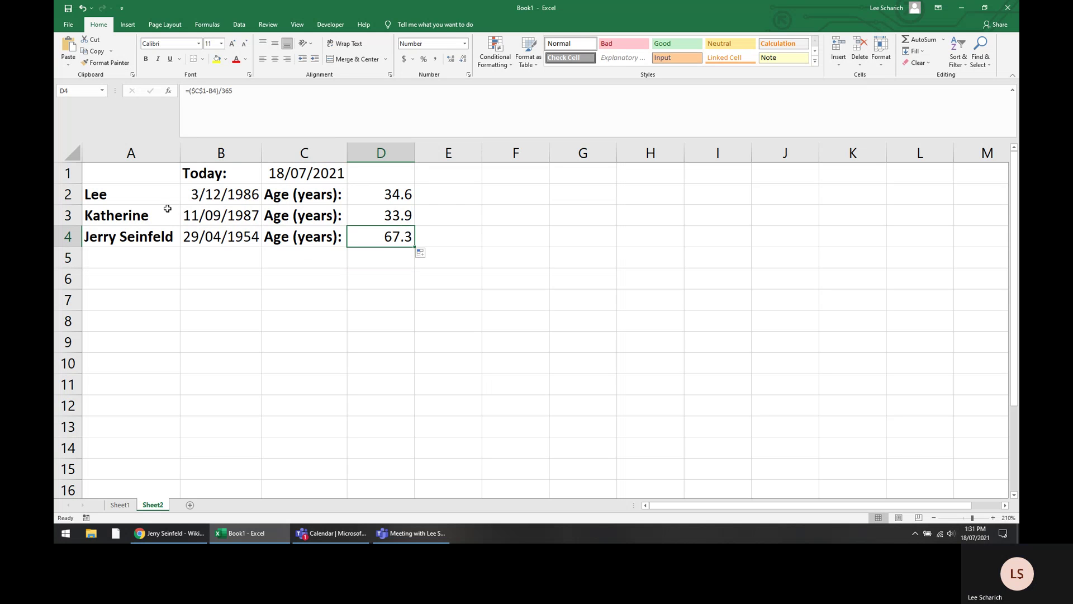
{"action": "left_click", "coordinate": [386, 214]}
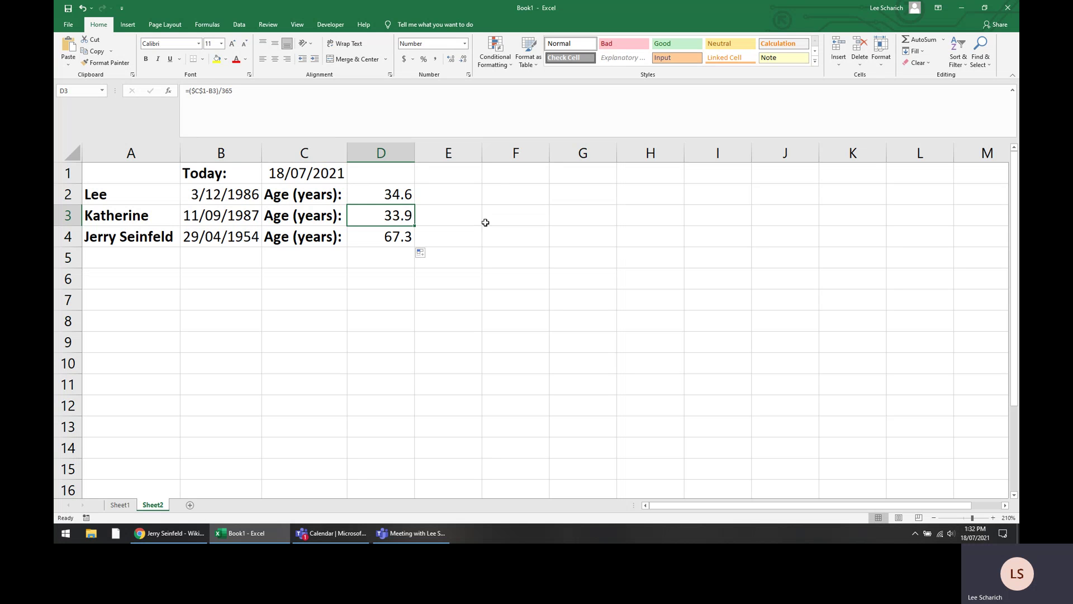
{"action": "left_click", "coordinate": [380, 195]}
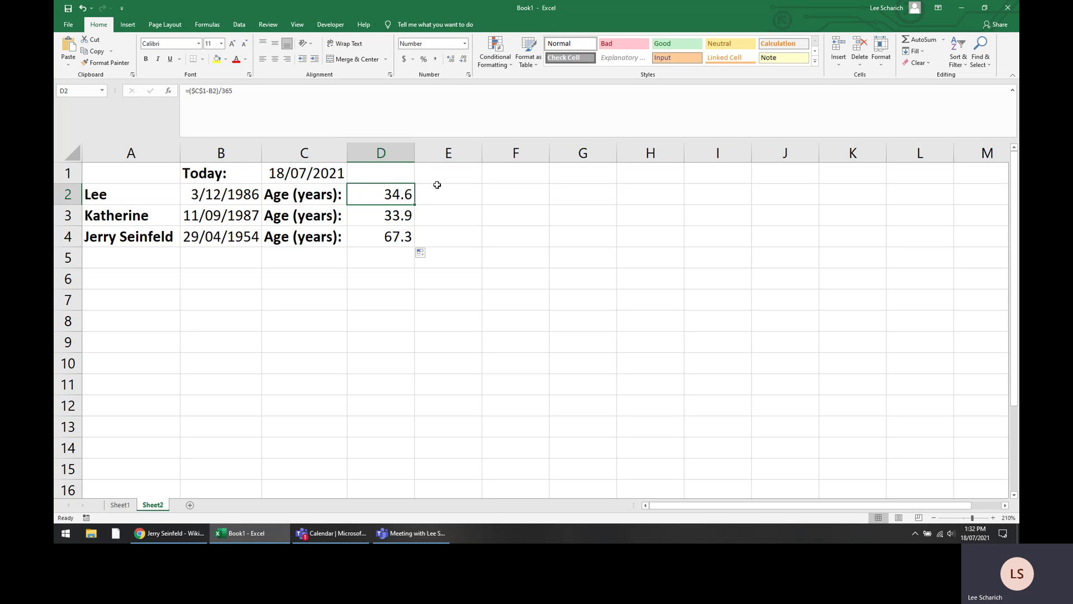
{"action": "left_click", "coordinate": [323, 176]}
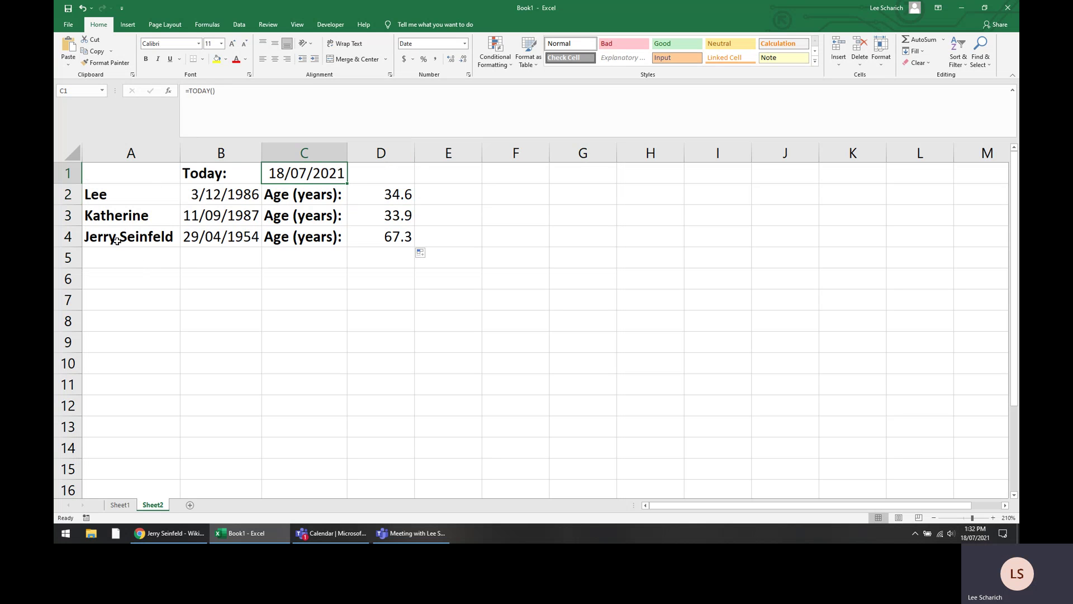
Step: Add bob dylan in A5 with a date of birth in B5, and fill the age label and formula from C4:D4 into row 5
{"action": "left_click", "coordinate": [106, 258]}
{"action": "type", "text": "bob dylan"}
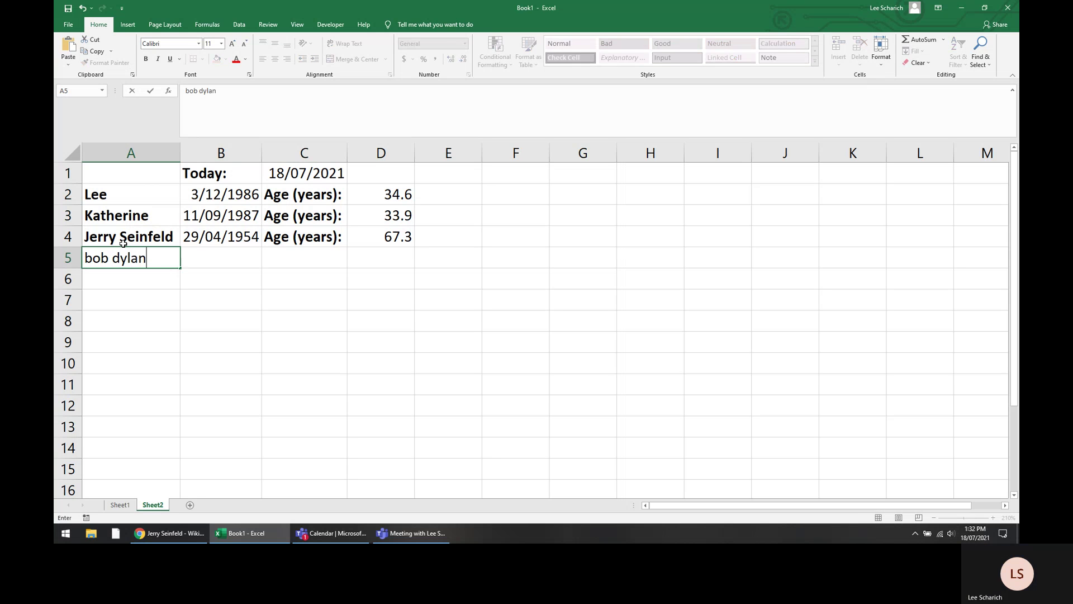
{"action": "key", "text": "Tab"}
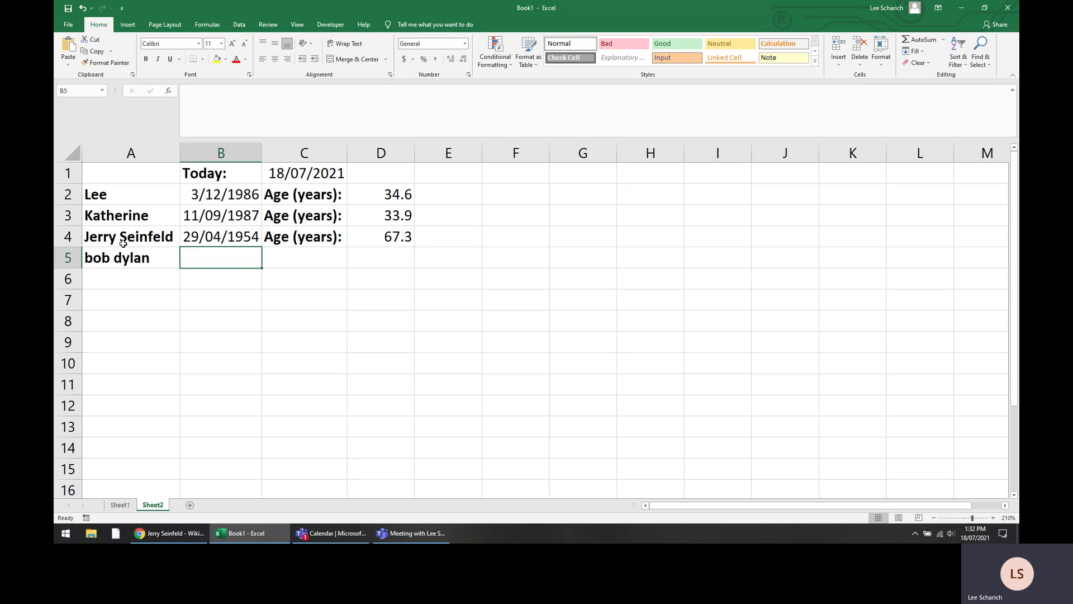
{"action": "type", "text": "01/01/10"}
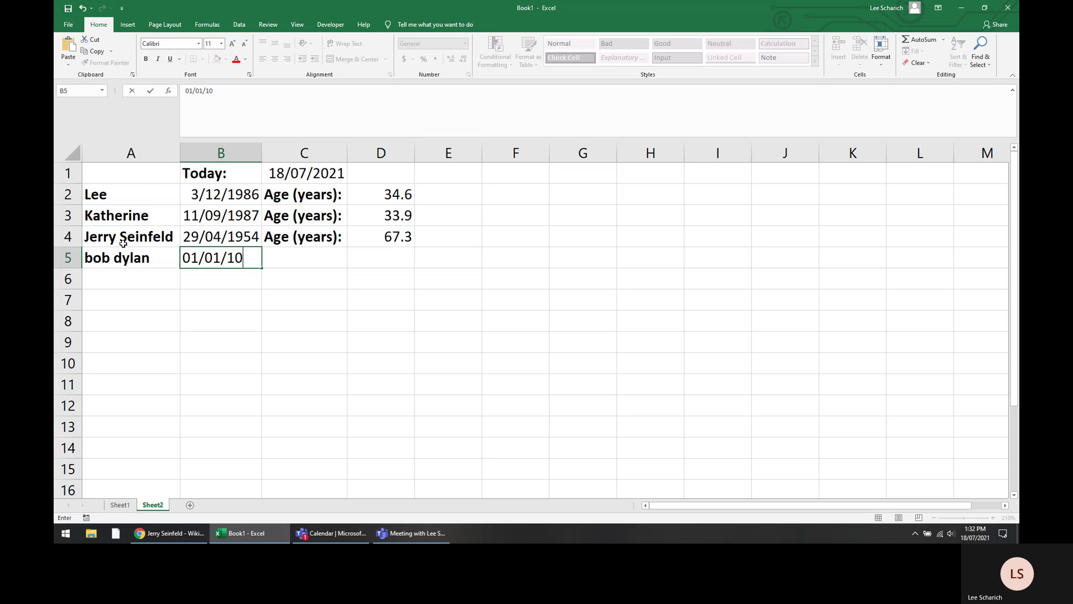
{"action": "key", "text": "BackSpace"}
{"action": "type", "text": "950"}
{"action": "key", "text": "Return"}
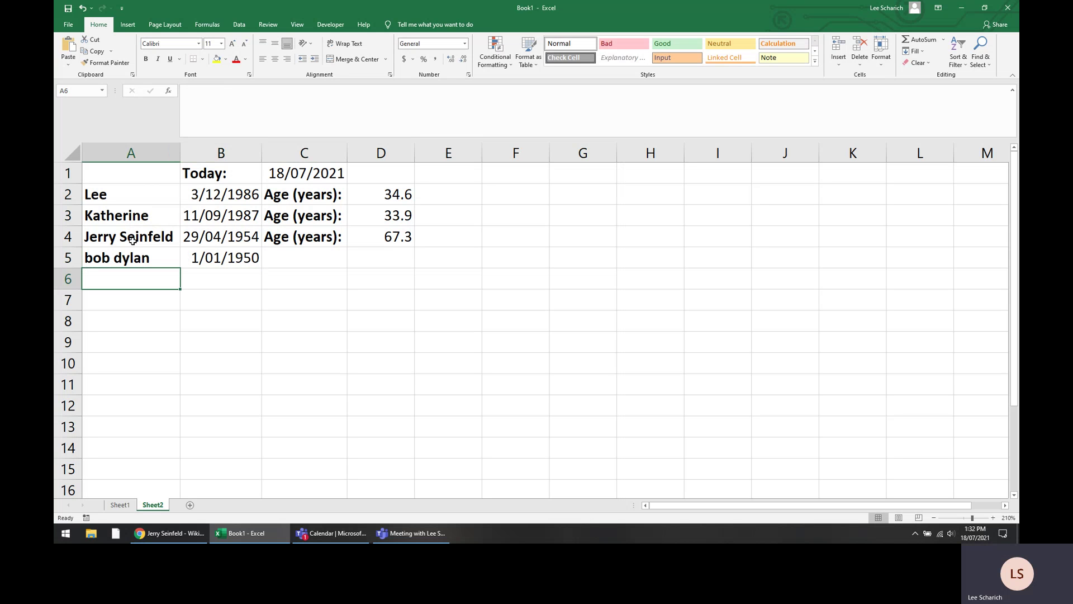
{"action": "left_click_drag", "start_coordinate": [288, 238], "coordinate": [419, 270]}
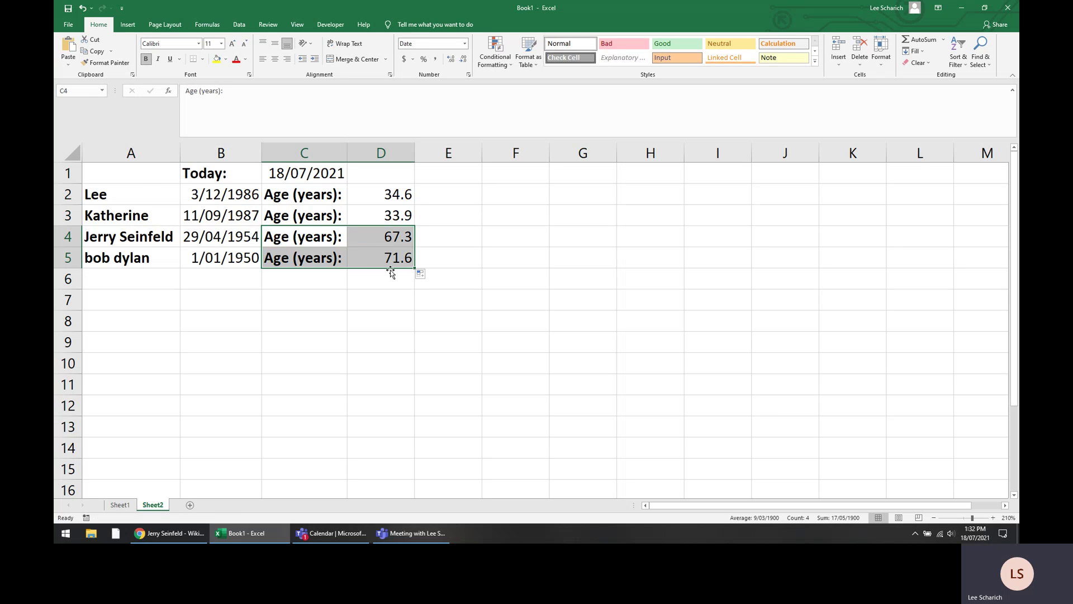
{"action": "left_click", "coordinate": [364, 278]}
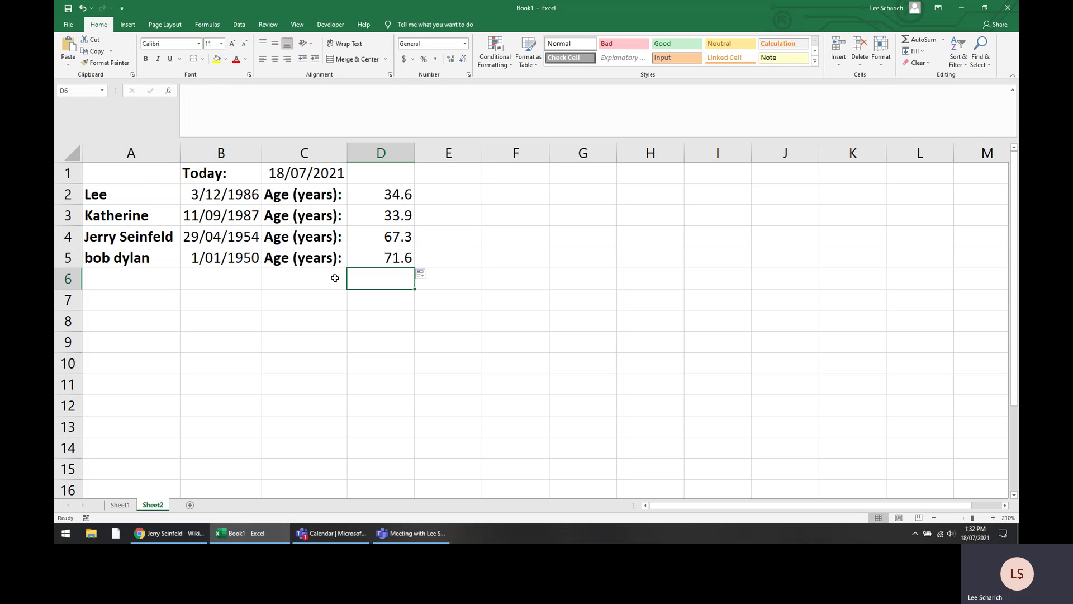
Step: Enter jesus christ in A6 and a date of birth in B6
{"action": "left_click", "coordinate": [128, 279]}
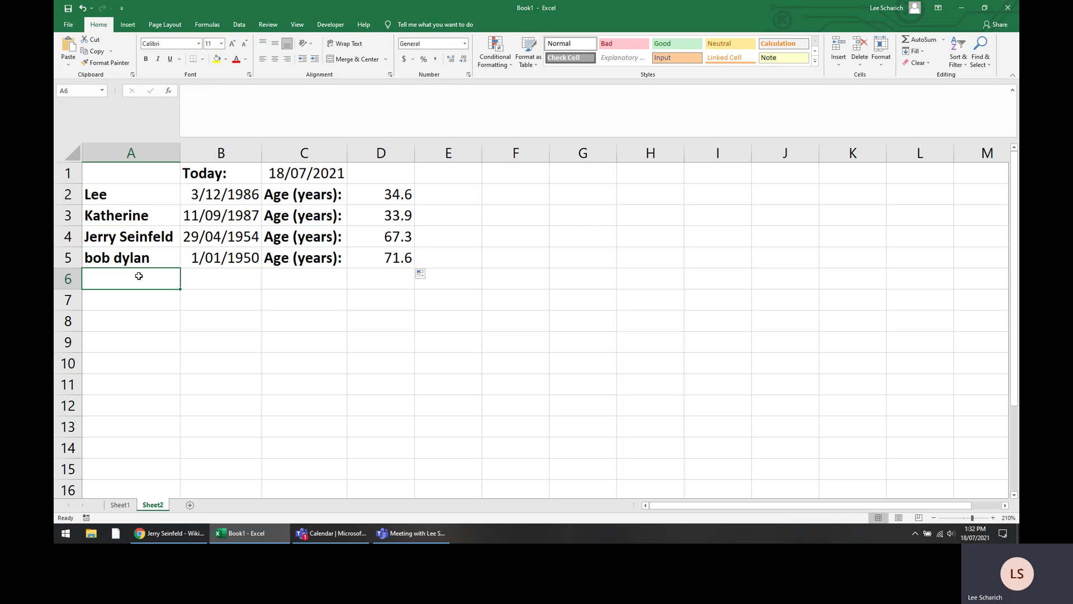
{"action": "type", "text": "j"}
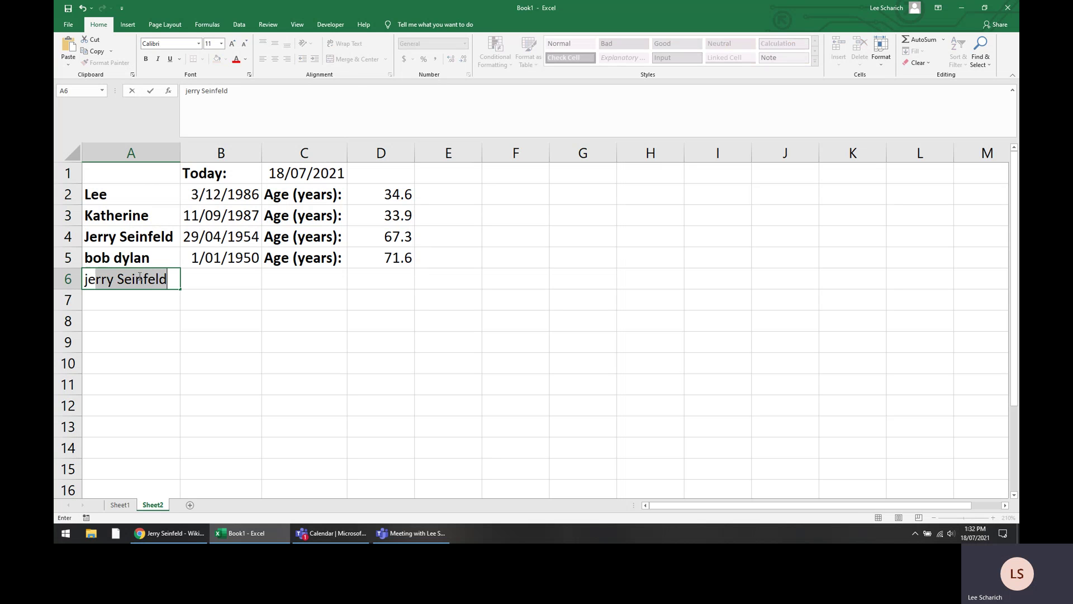
{"action": "type", "text": "esus chr"}
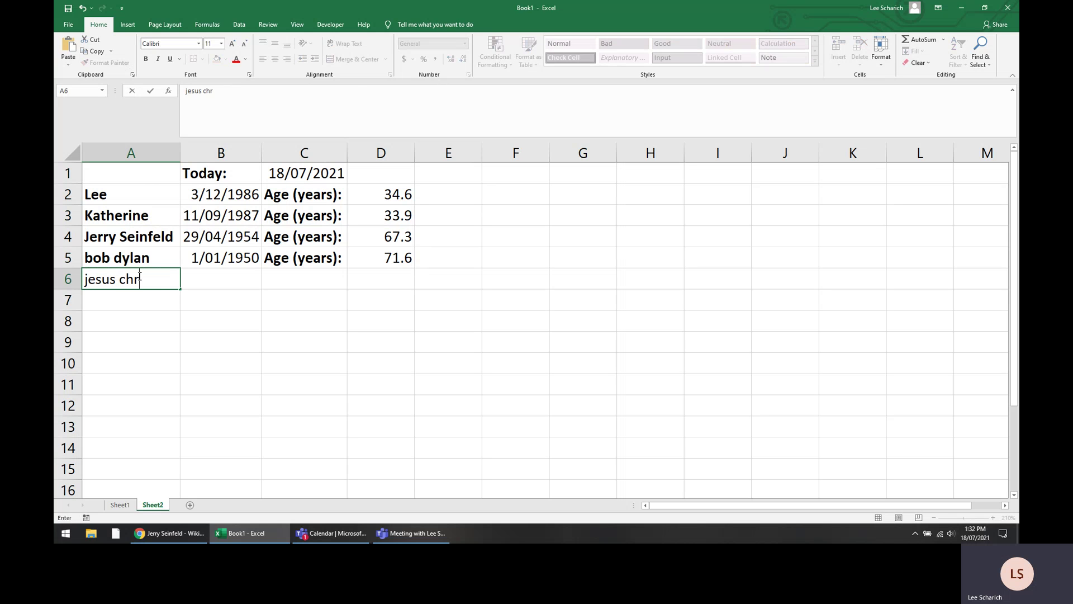
{"action": "type", "text": "ist"}
{"action": "key", "text": "Tab"}
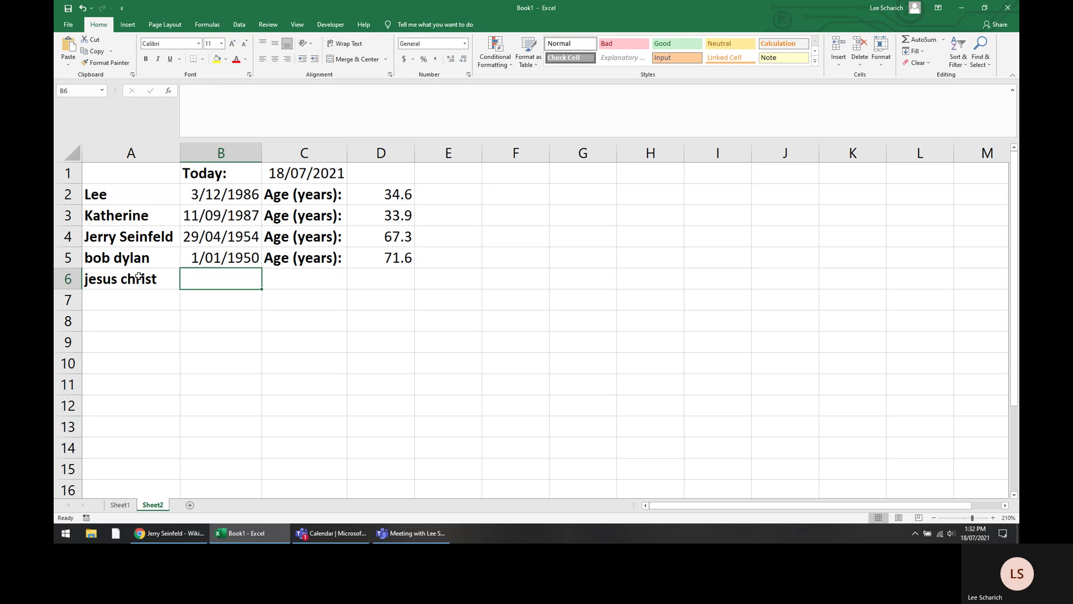
{"action": "type", "text": "-1"}
{"action": "key", "text": "BackSpace"}
{"action": "key", "text": "BackSpace"}
{"action": "type", "text": "01/01/1"}
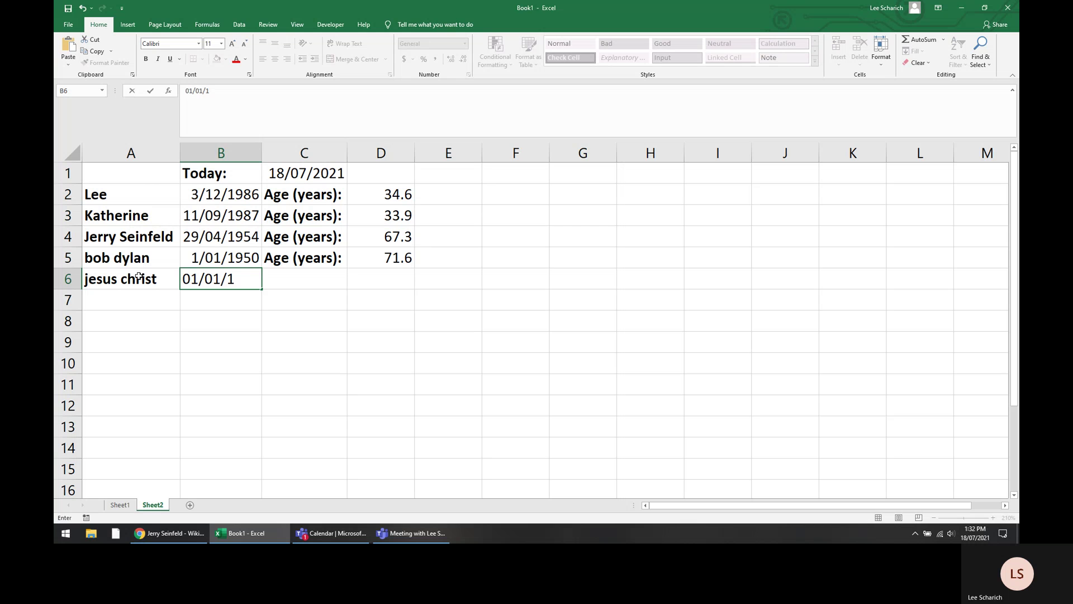
{"action": "key", "text": "Return"}
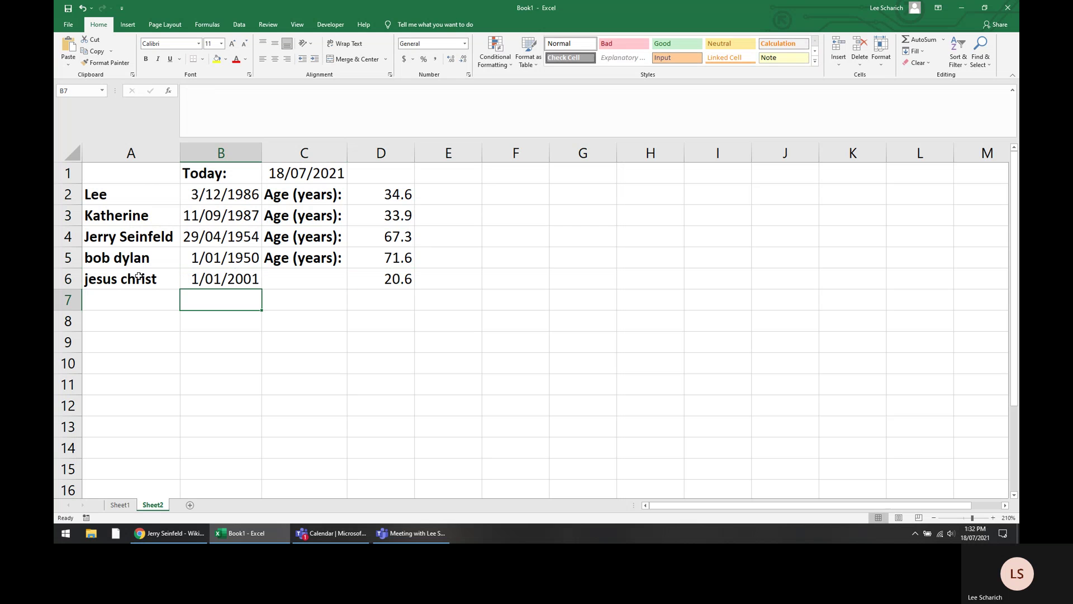
Step: Try the year 0001 in the B6 date of birth
{"action": "left_click", "coordinate": [232, 283]}
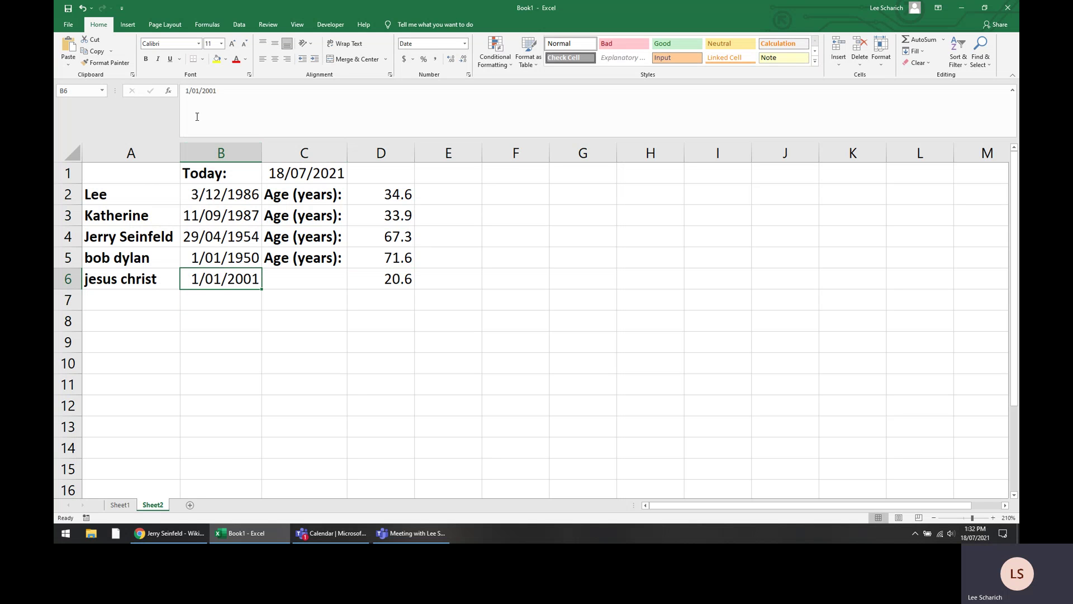
{"action": "double_click", "coordinate": [209, 91]}
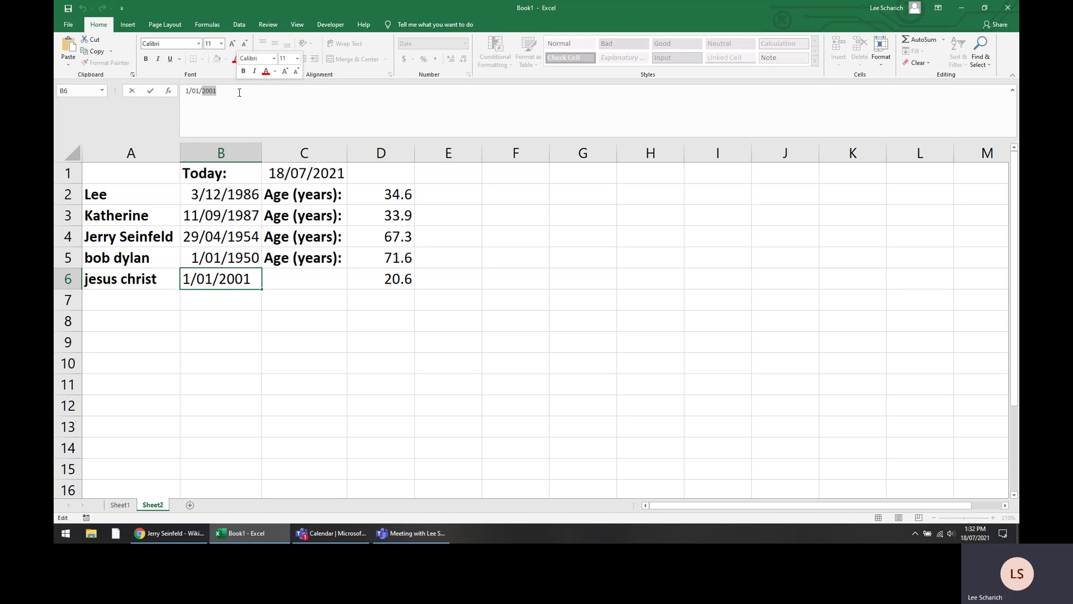
{"action": "type", "text": "01/000"}
{"action": "key", "text": "BackSpace"}
{"action": "type", "text": "1"}
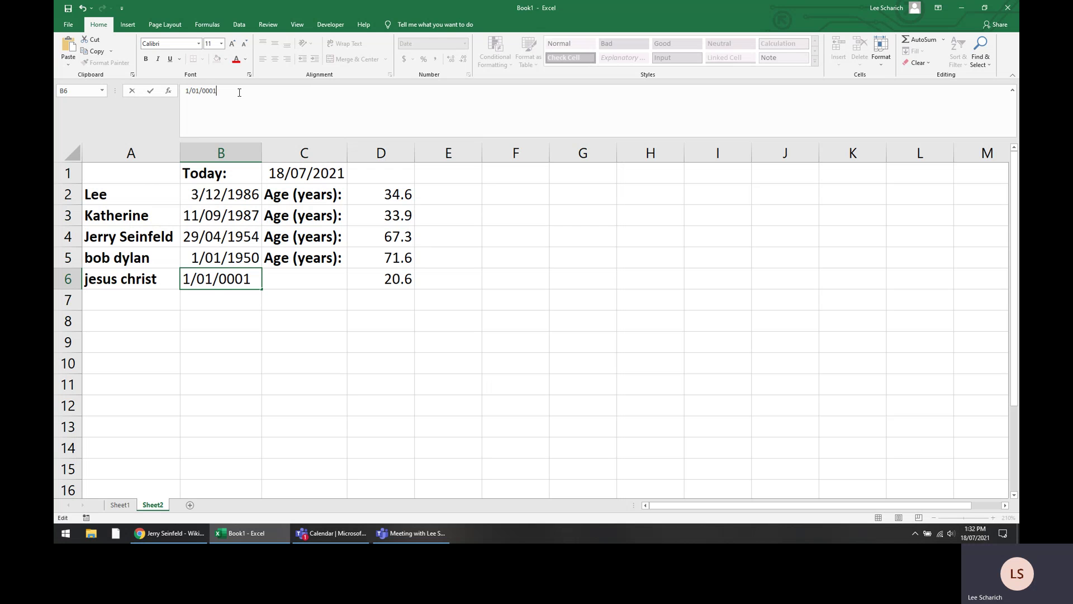
{"action": "key", "text": "Return"}
{"action": "left_click", "coordinate": [338, 260]}
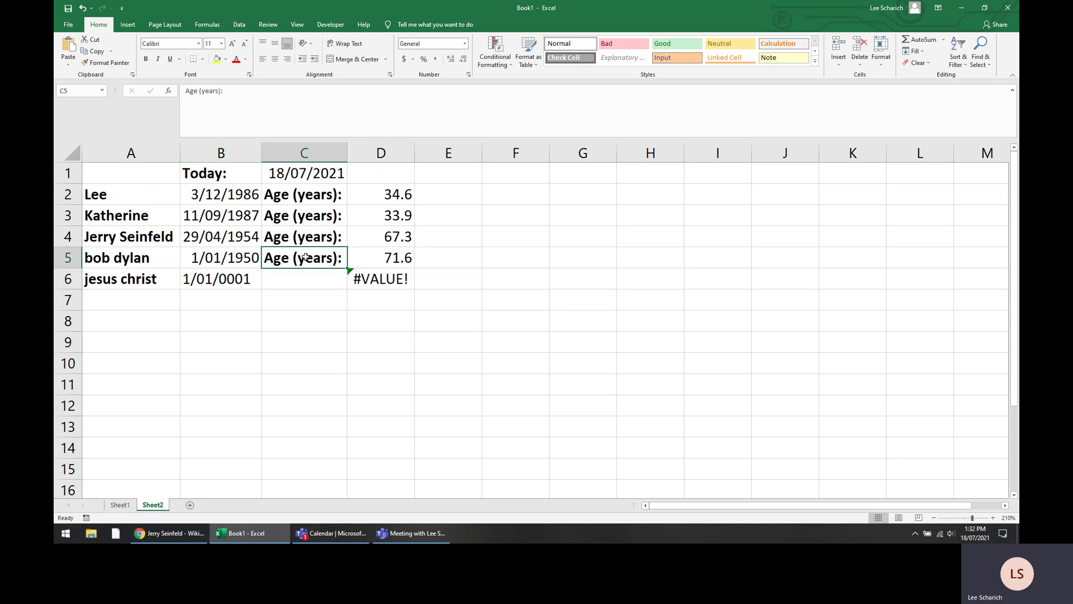
{"action": "left_click", "coordinate": [383, 267]}
{"action": "left_click", "coordinate": [299, 258]}
Step: Set the year of the date in B6 to 1900
{"action": "left_click", "coordinate": [234, 273]}
{"action": "double_click", "coordinate": [217, 91]}
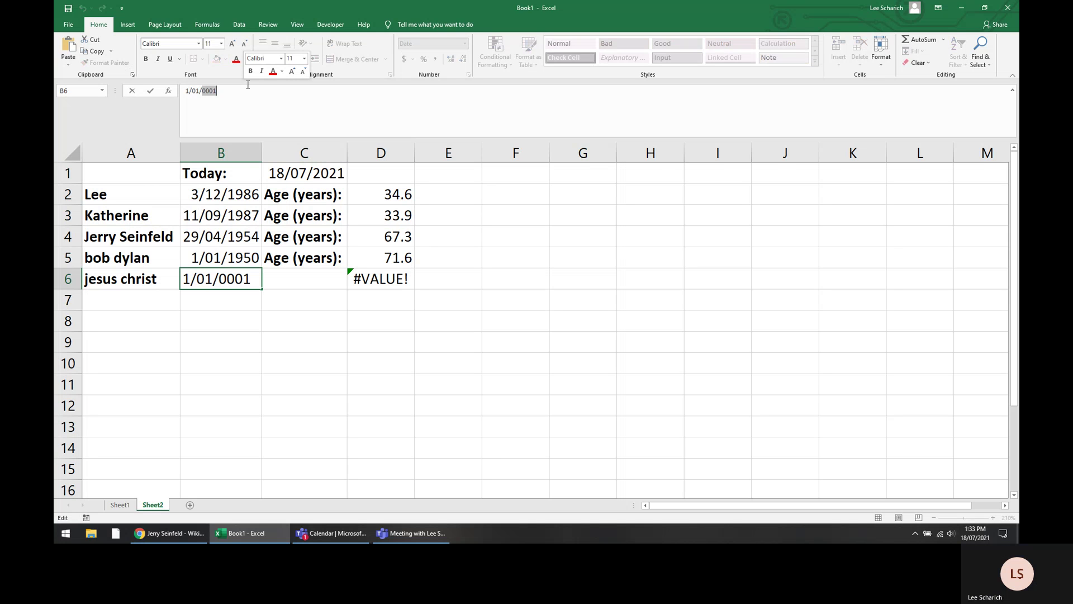
{"action": "type", "text": "21"}
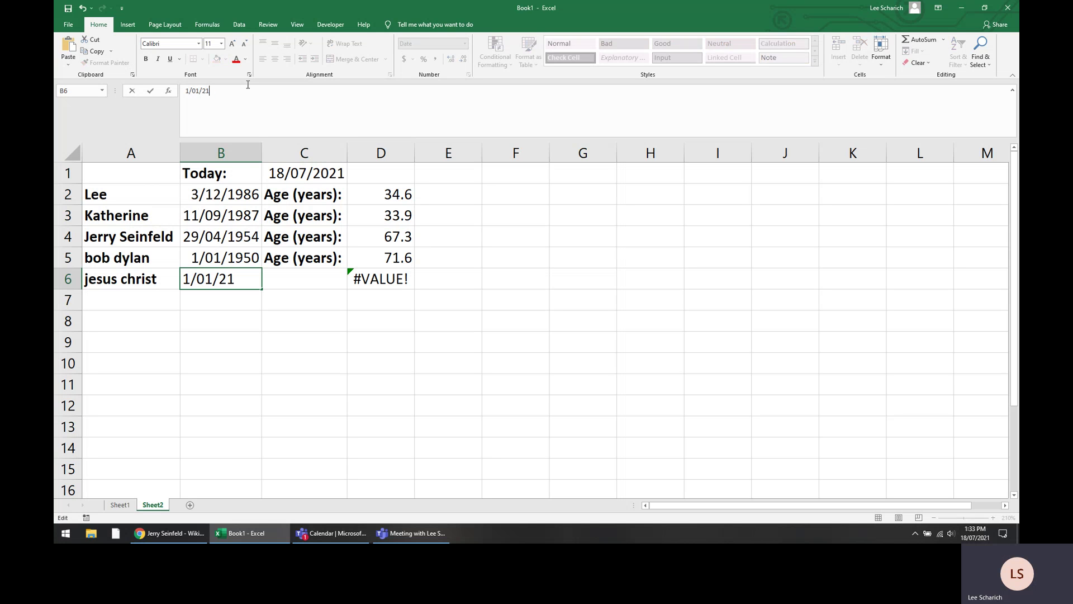
{"action": "key", "text": "BackSpace"}
{"action": "key", "text": "BackSpace"}
{"action": "type", "text": "1900"}
{"action": "key", "text": "Return"}
Step: Fill the Age (years): label from C5 down into C6 and check the age formula in D6
{"action": "left_click", "coordinate": [327, 255]}
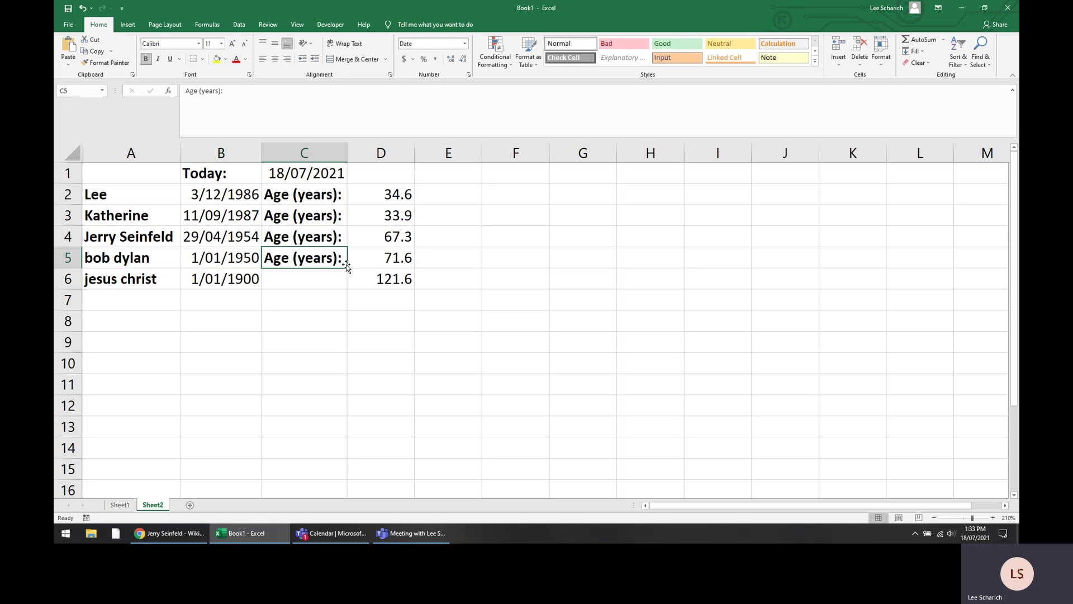
{"action": "left_click_drag", "start_coordinate": [346, 268], "coordinate": [372, 272]}
{"action": "left_click", "coordinate": [376, 279]}
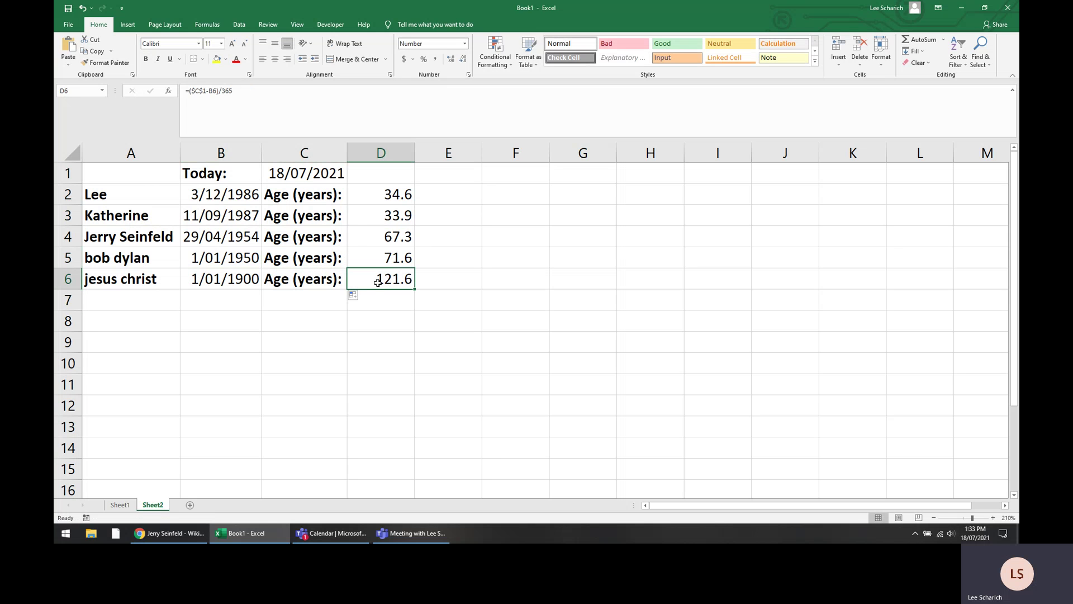
{"action": "left_click", "coordinate": [217, 91]}
{"action": "left_click", "coordinate": [467, 251]}
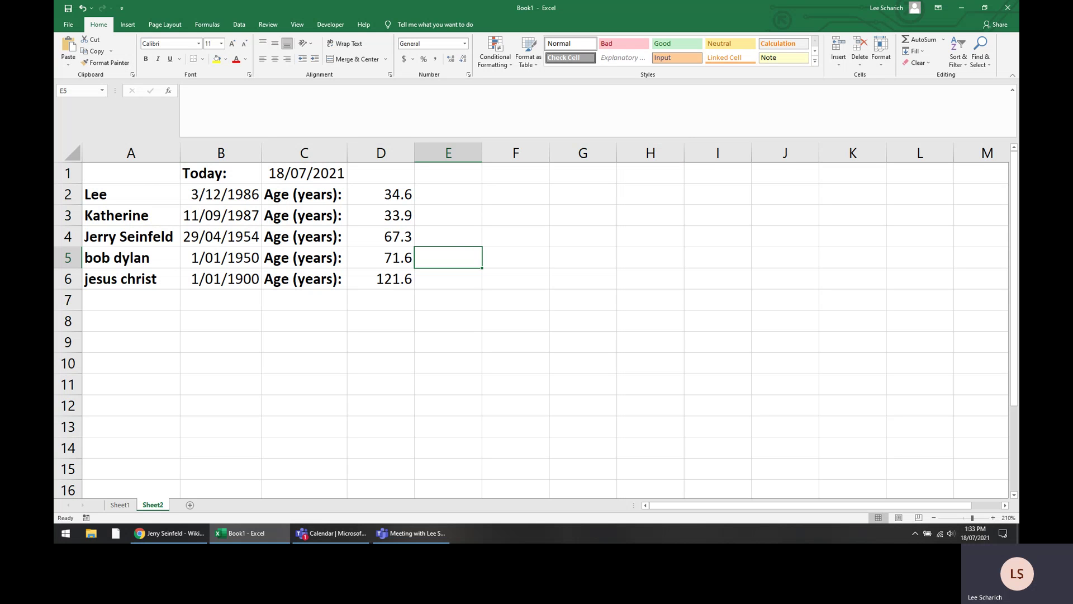
{"action": "key", "text": "alt+Tab"}
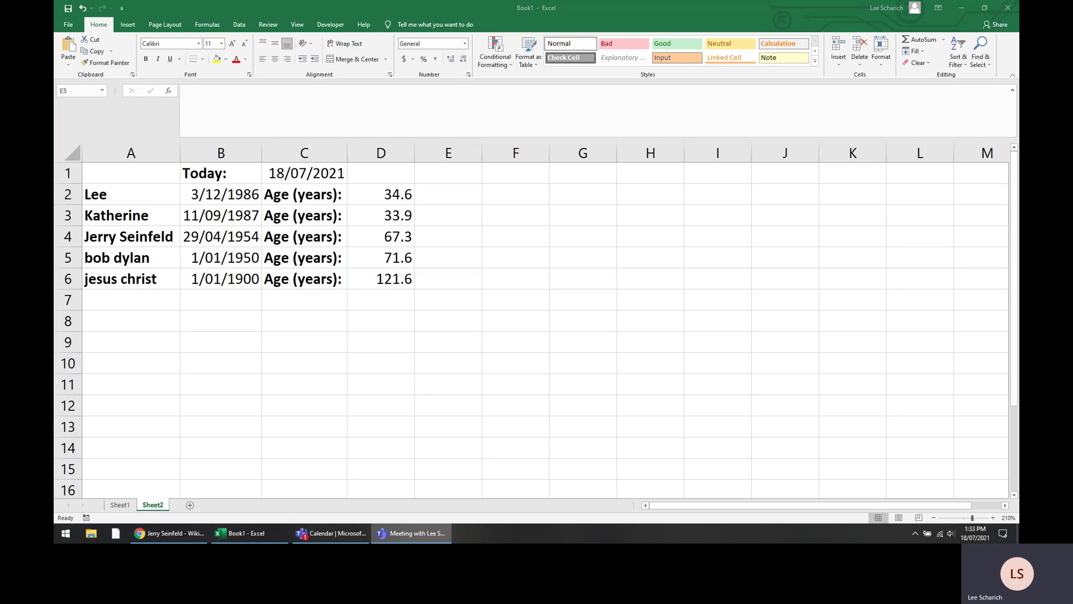